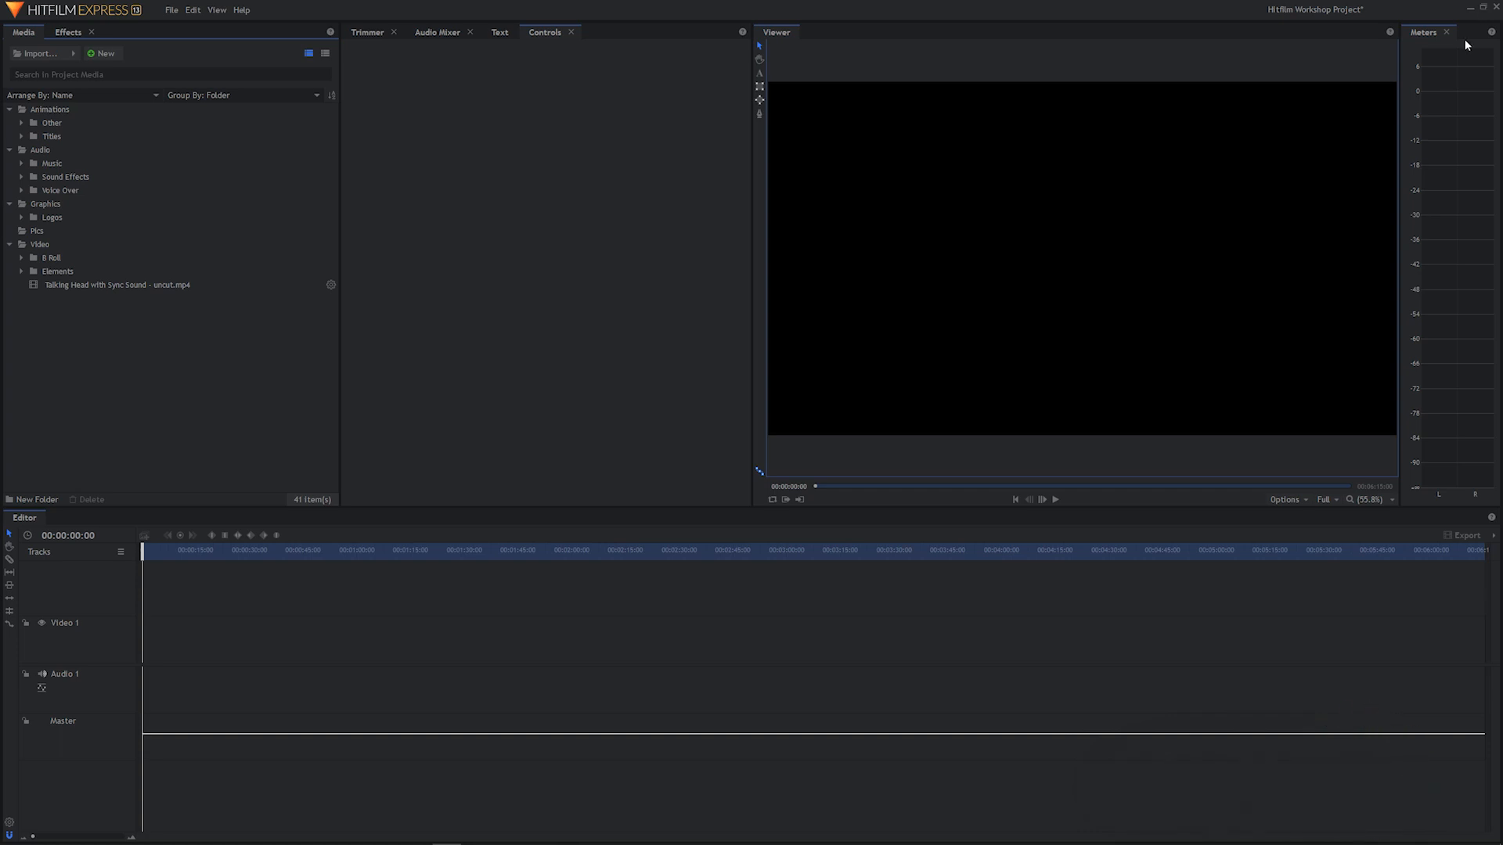
- Place the Talking Head with Sync Sound - uncut.mp4 clip on the Video 1 track, starting at about 00:00:16:13
click(137, 288)
click(173, 341)
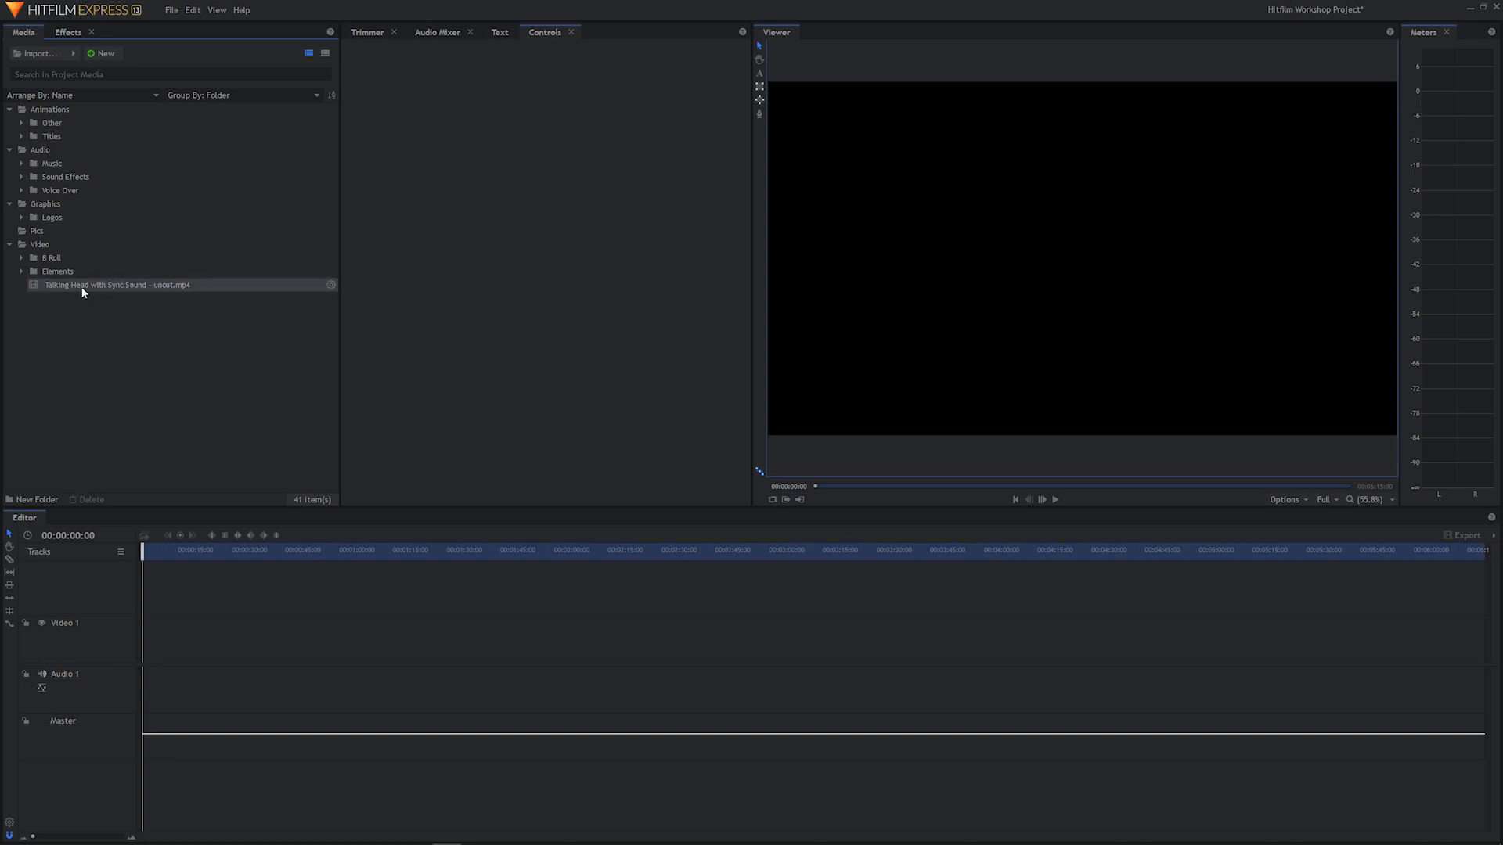
click(81, 289)
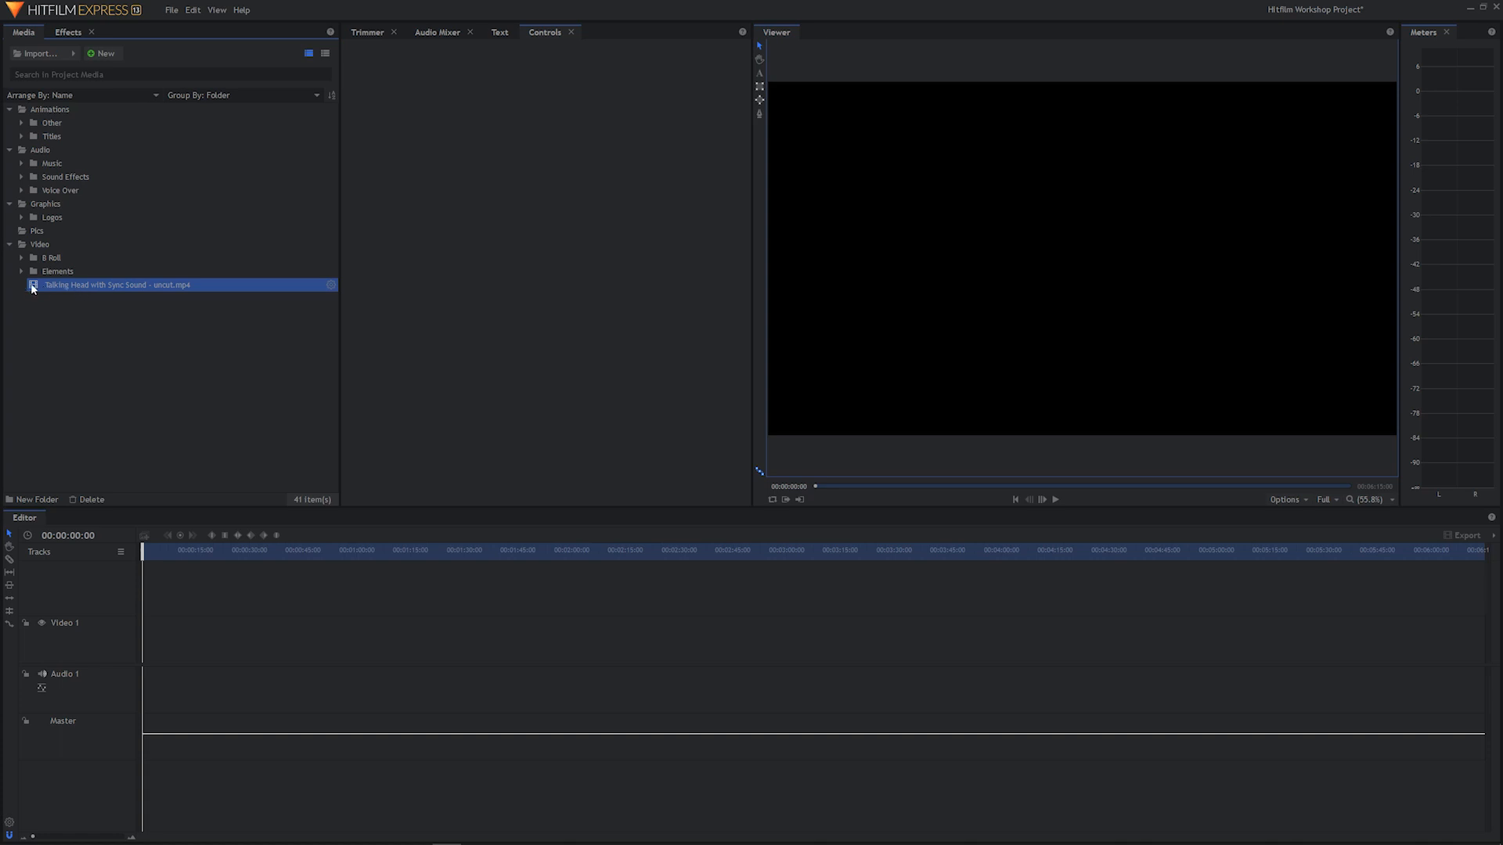
drag(33, 289, 200, 630)
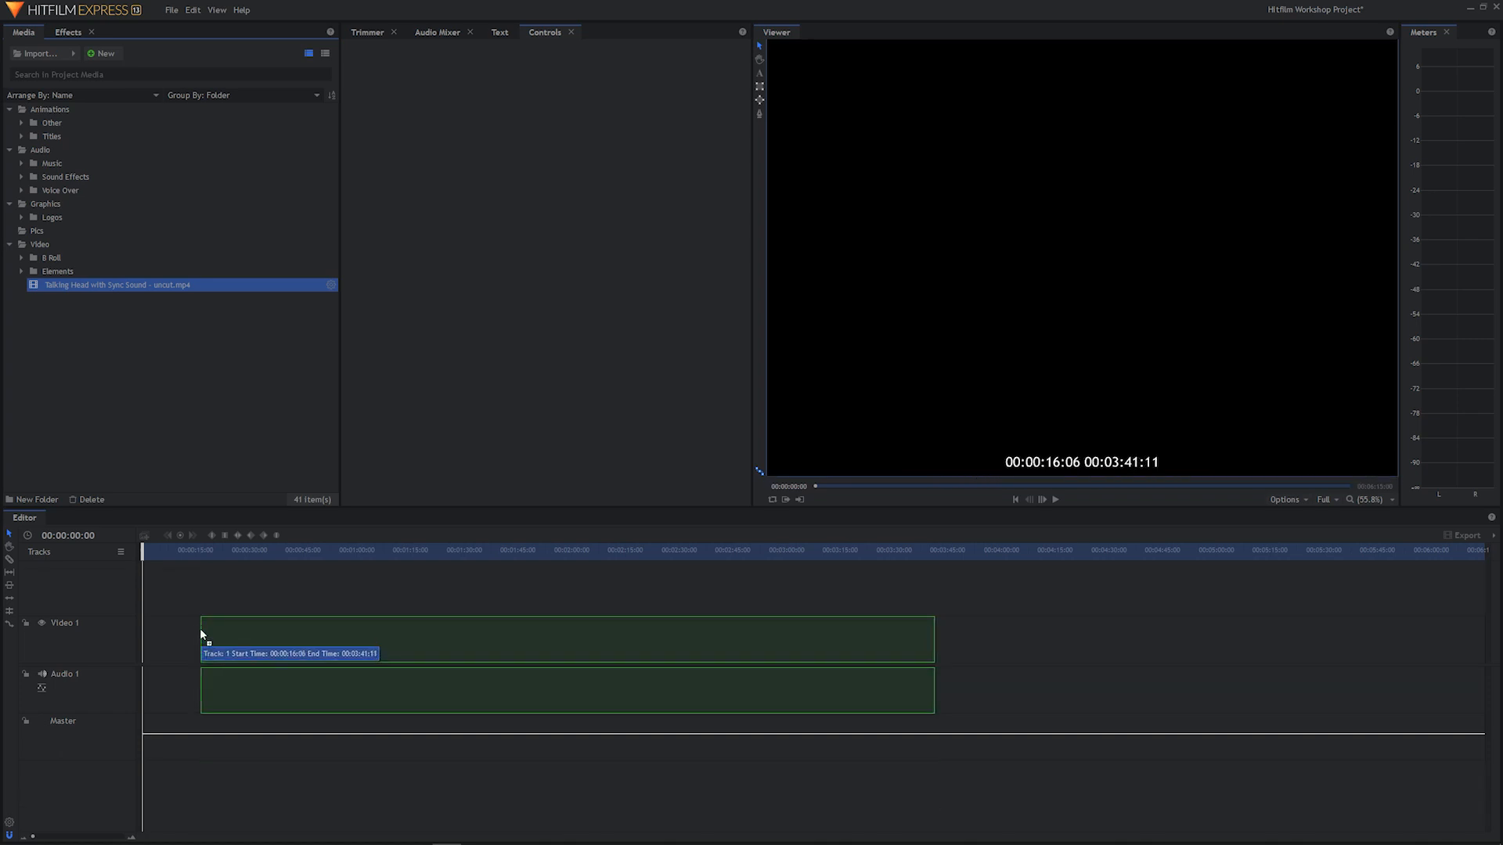
mouse_move(201, 634)
mouse_down()
mouse_move(197, 608)
mouse_move(202, 625)
mouse_up()
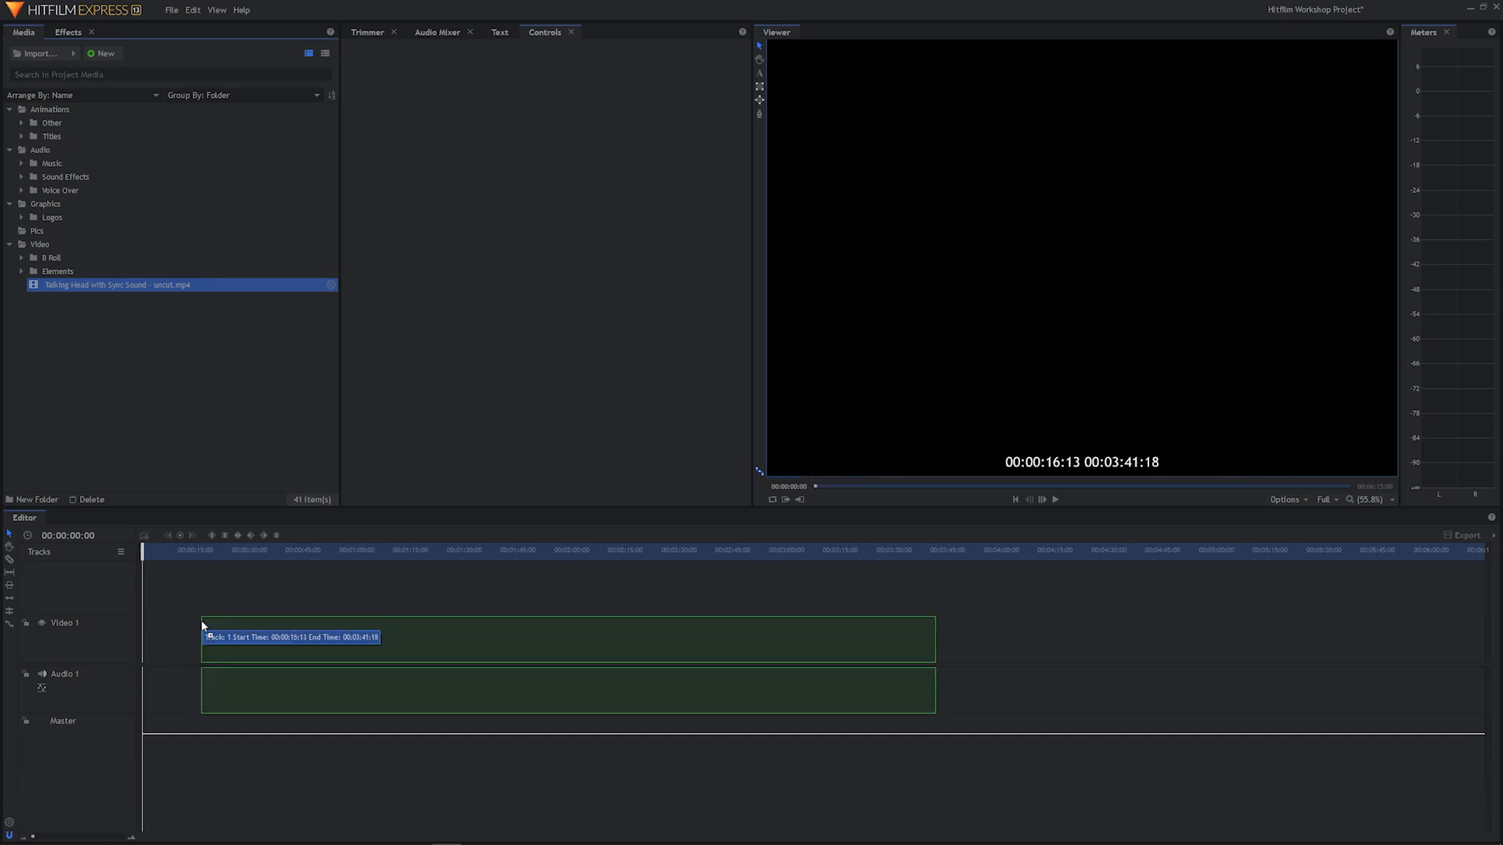
drag(202, 624, 203, 624)
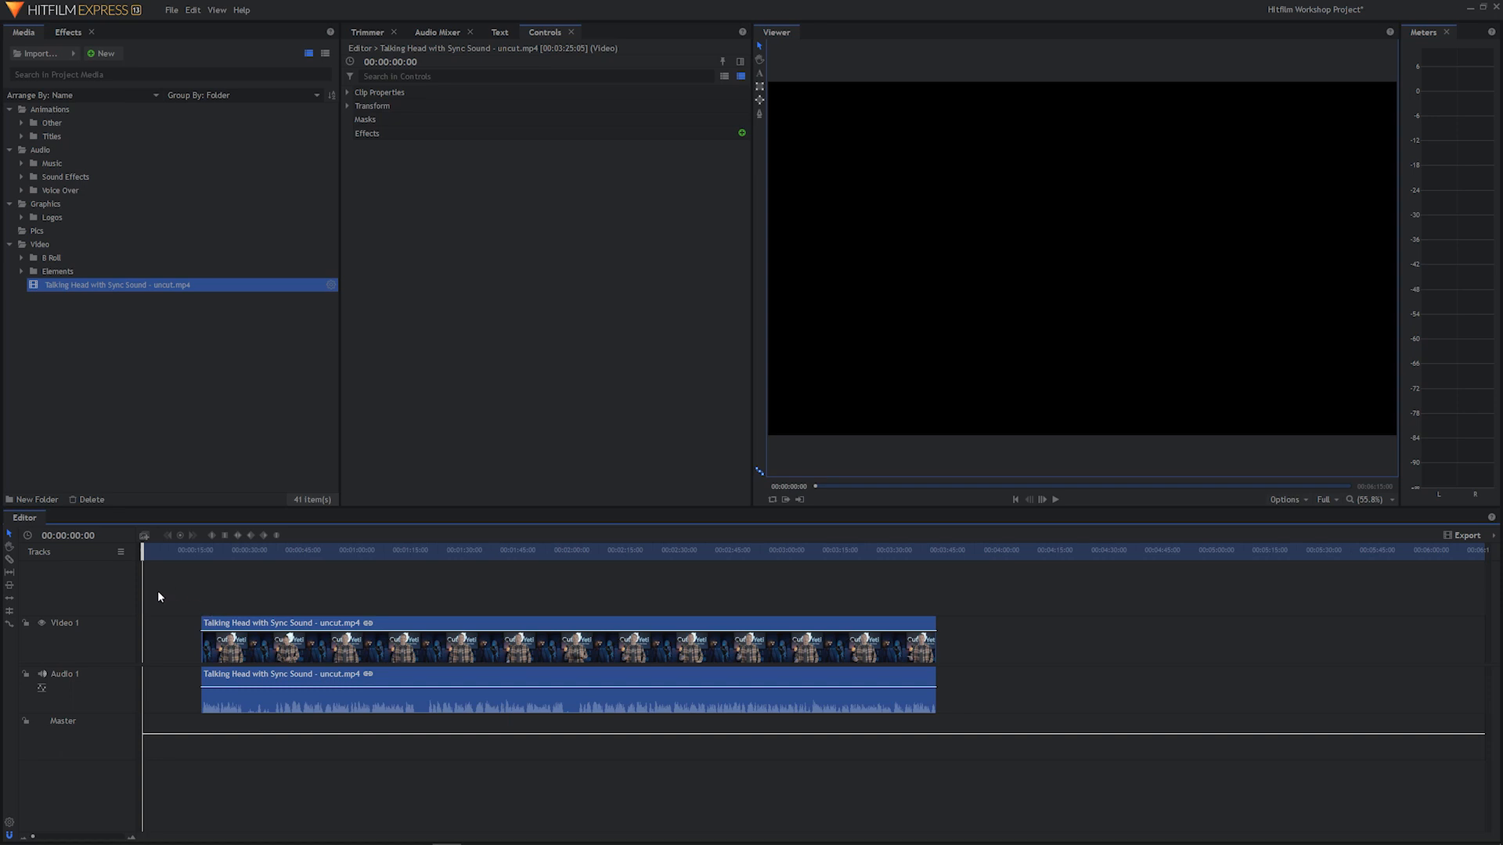
- Move the talking-head clip and its linked audio to the very start of the timeline
drag(197, 551, 206, 550)
key(Home)
click(188, 602)
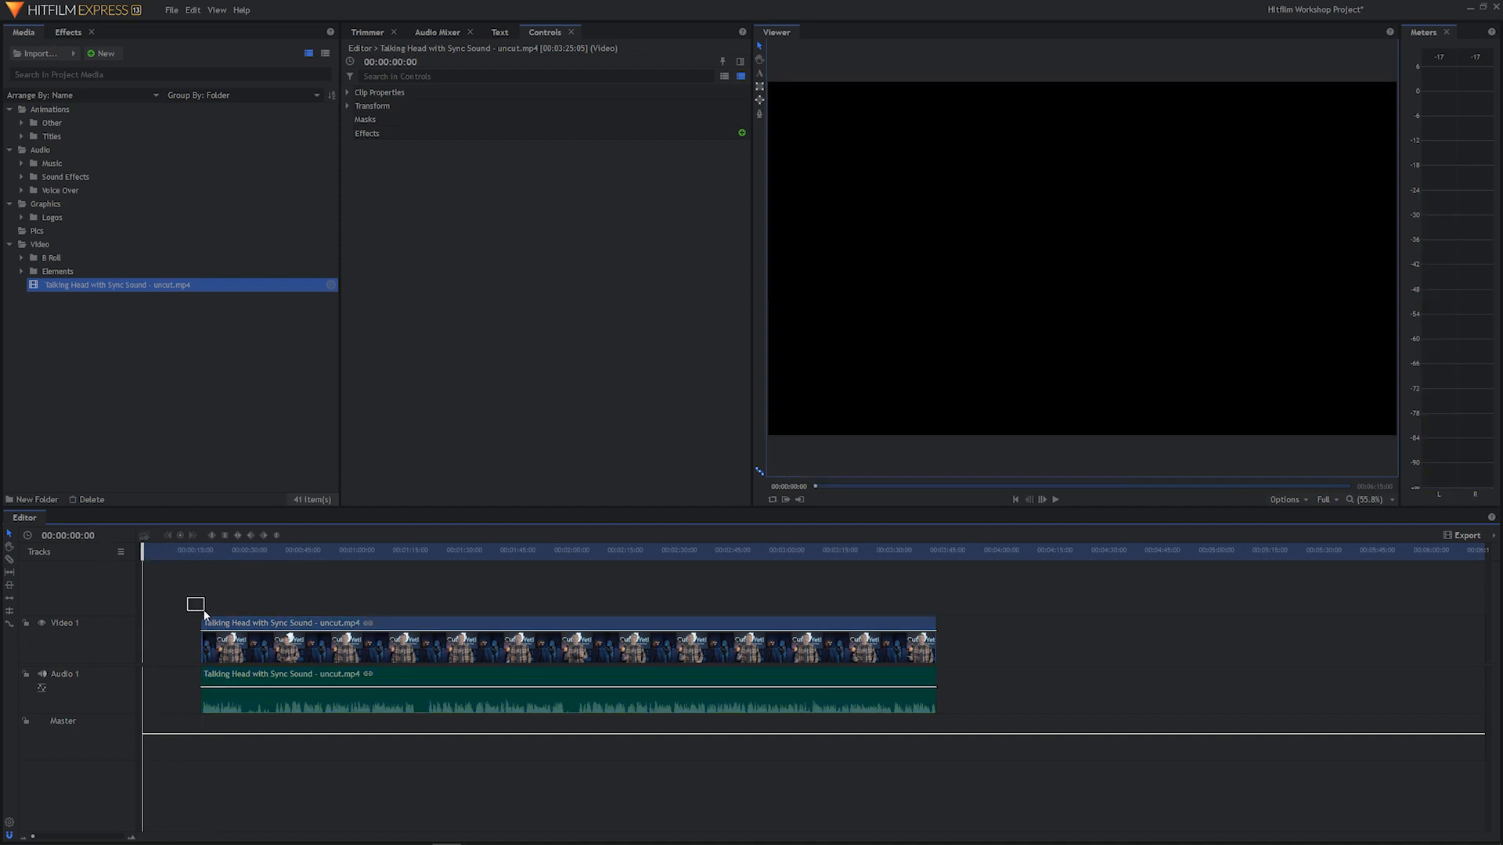
drag(205, 616, 322, 714)
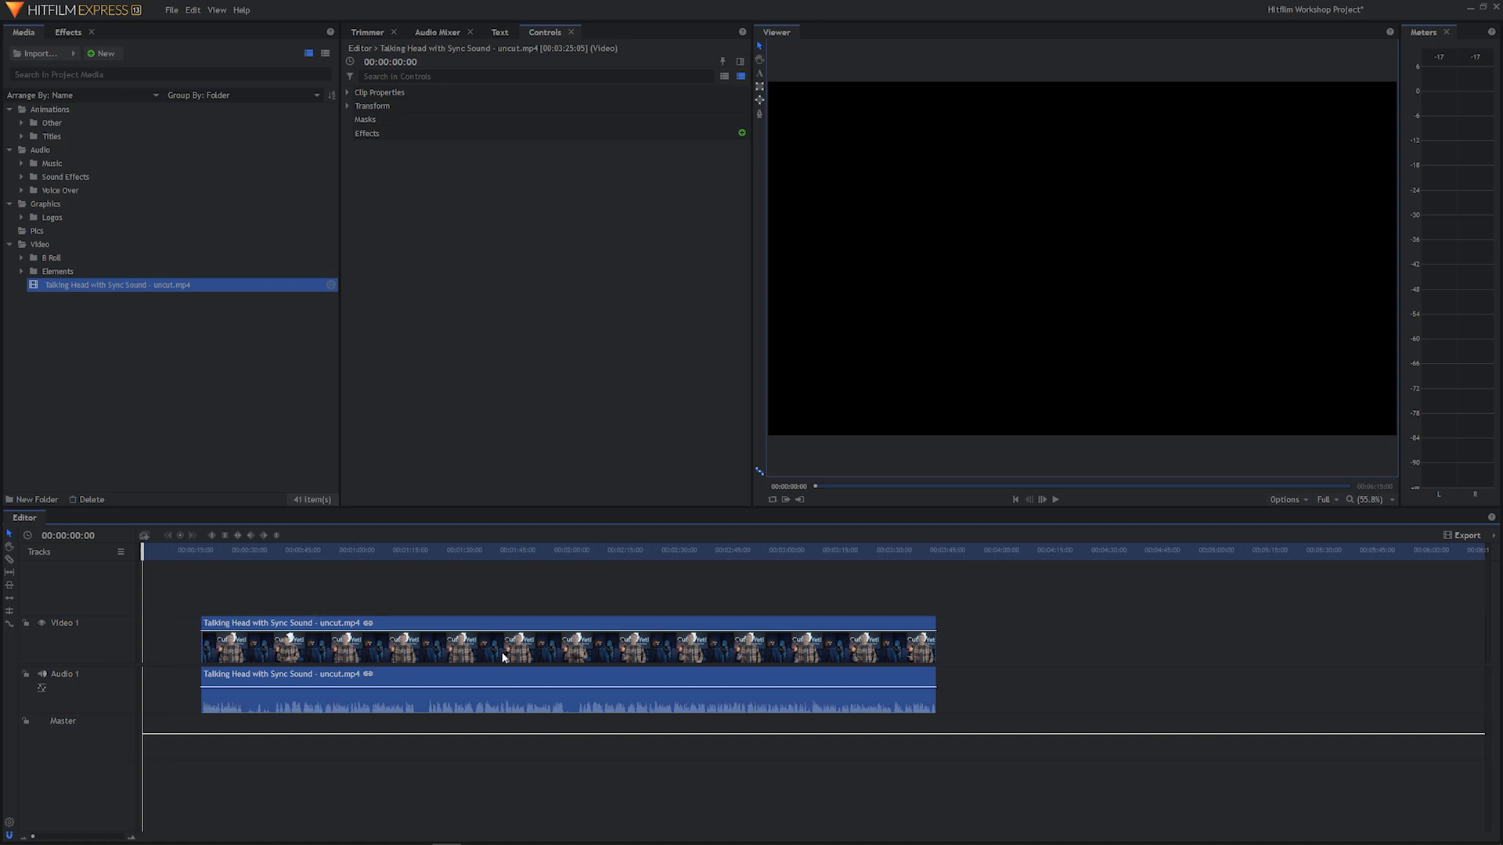
drag(500, 651, 421, 652)
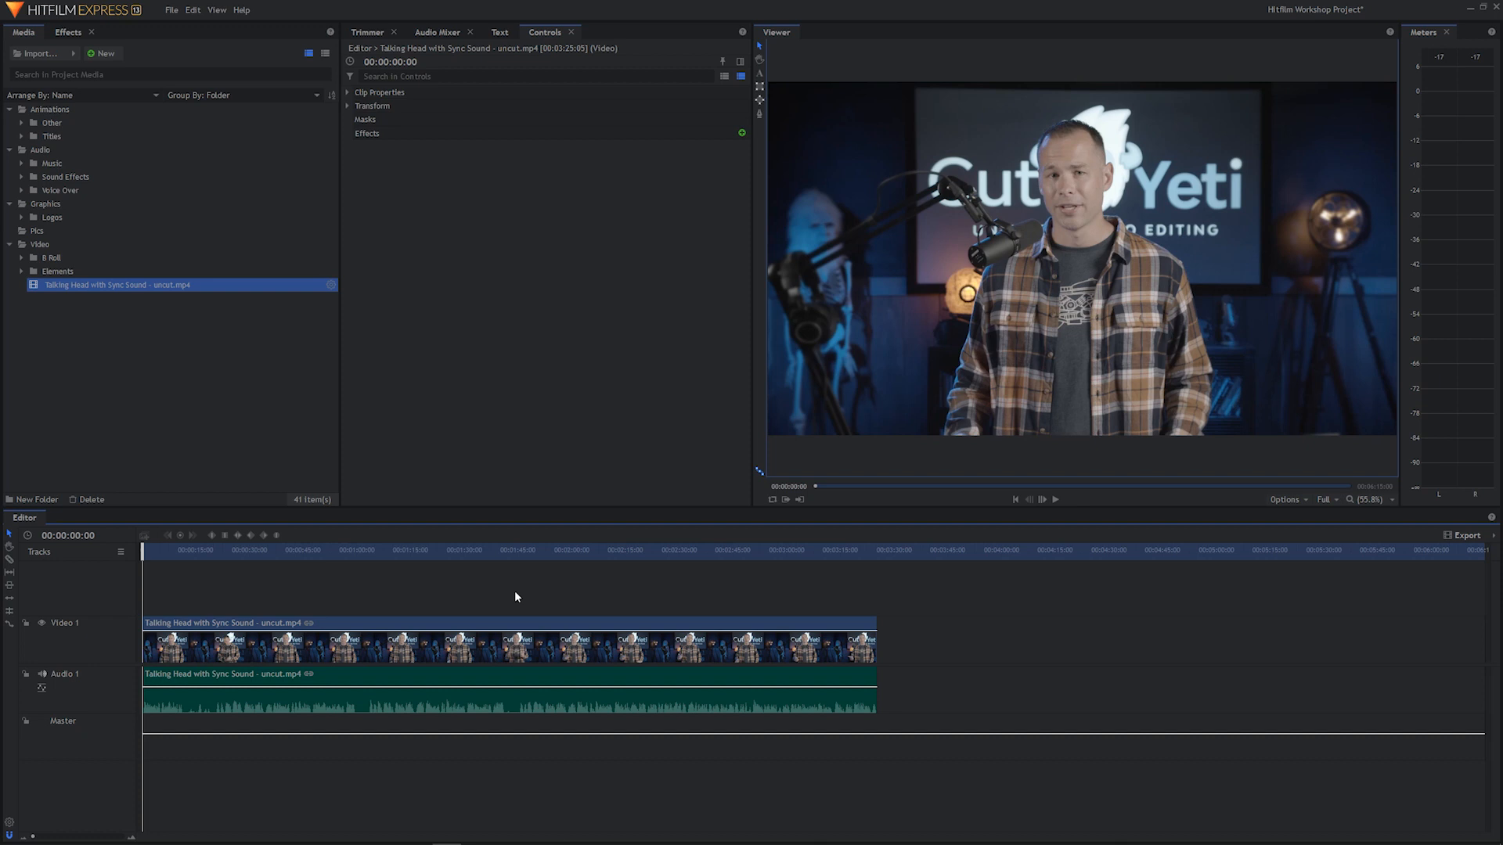
- Play the talking-head clip from its start to about 00:01:01, pausing between takes to review the footage
key(space)
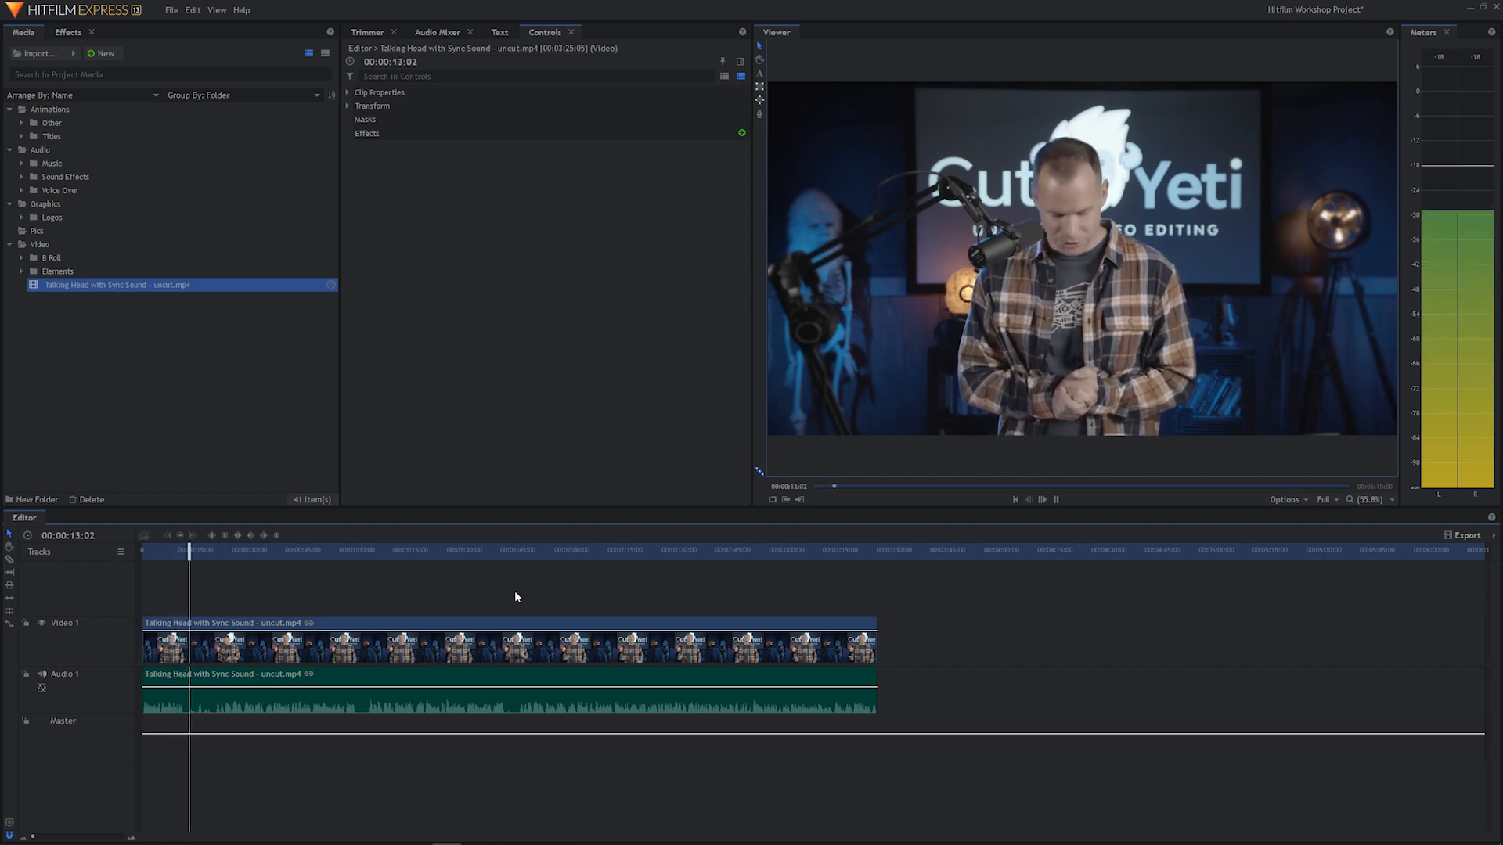
key(space)
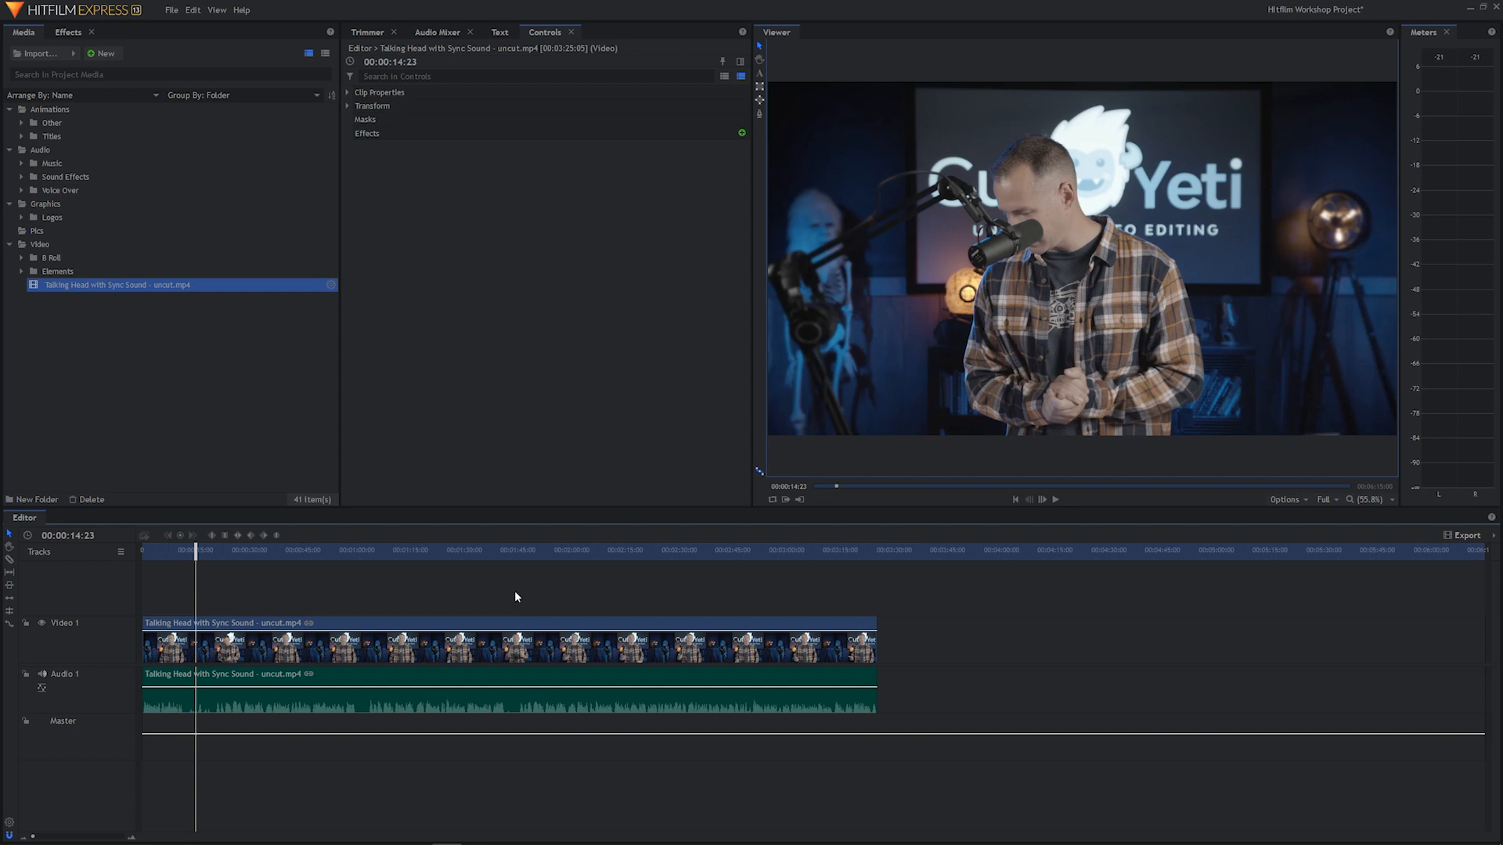
key(space)
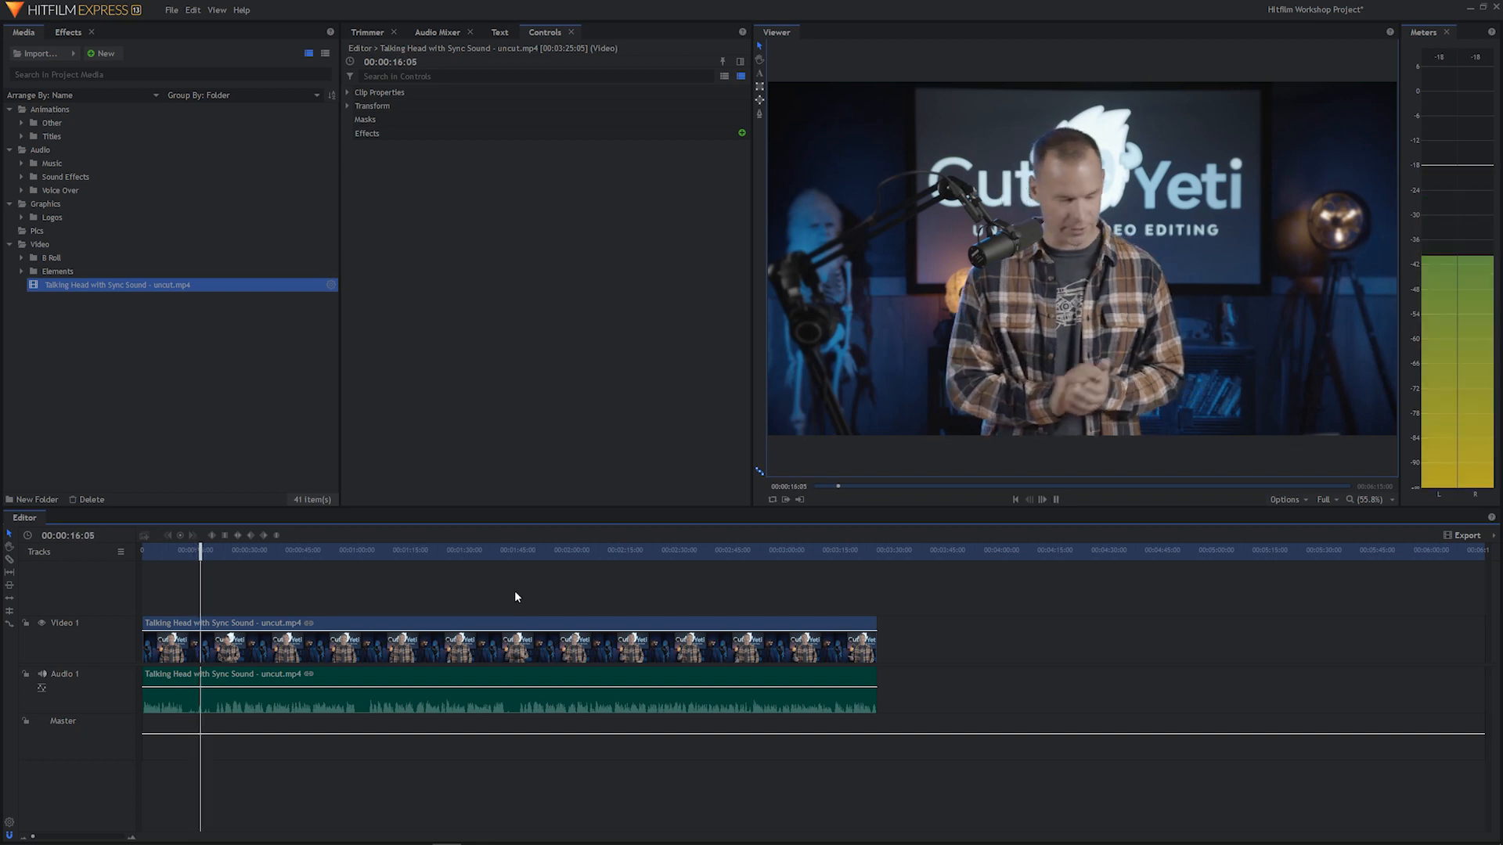
key(space)
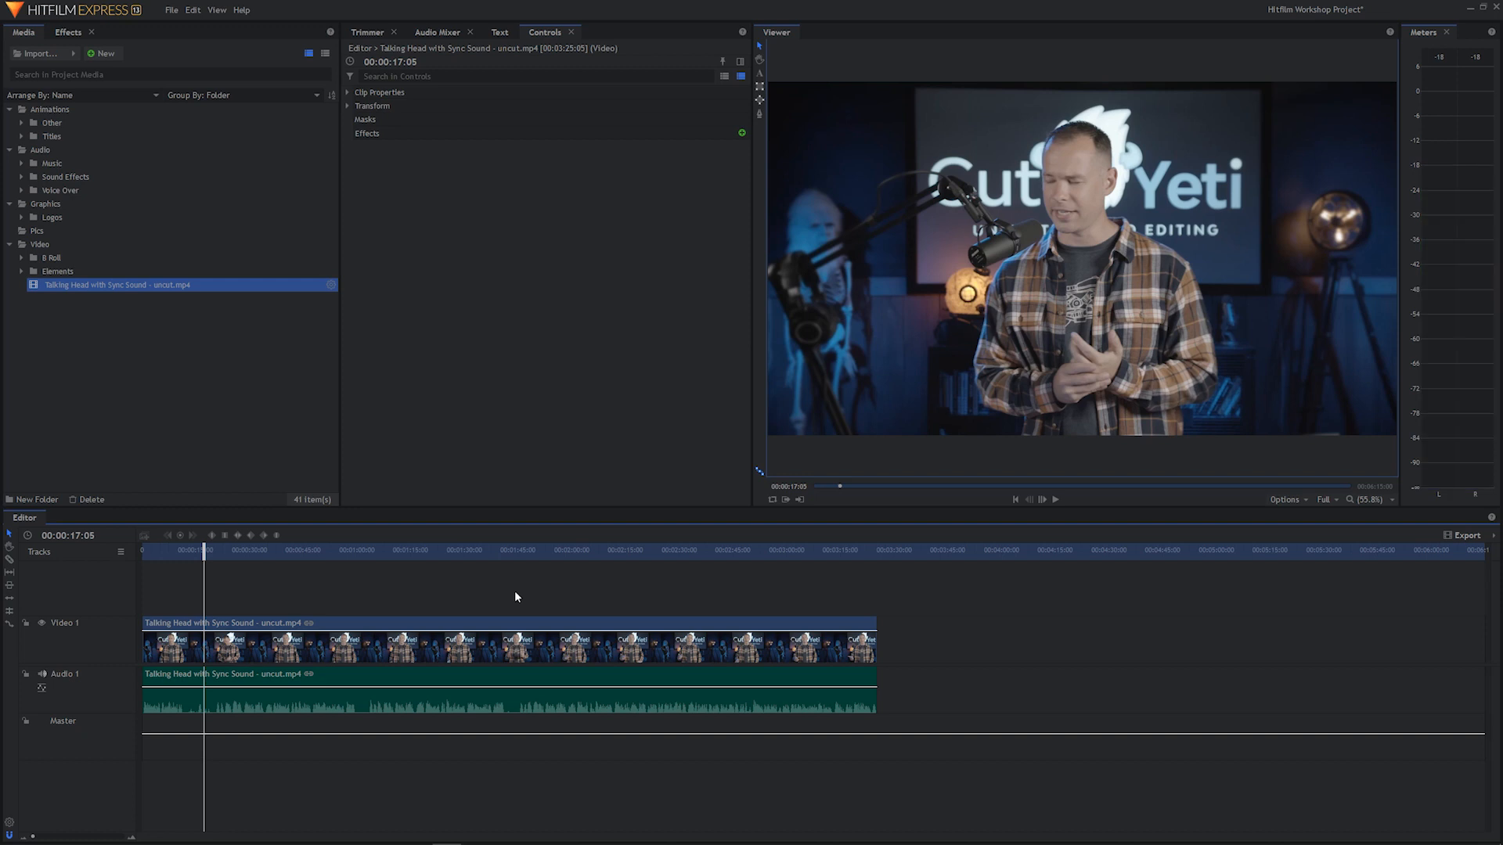
key(space)
key(space)
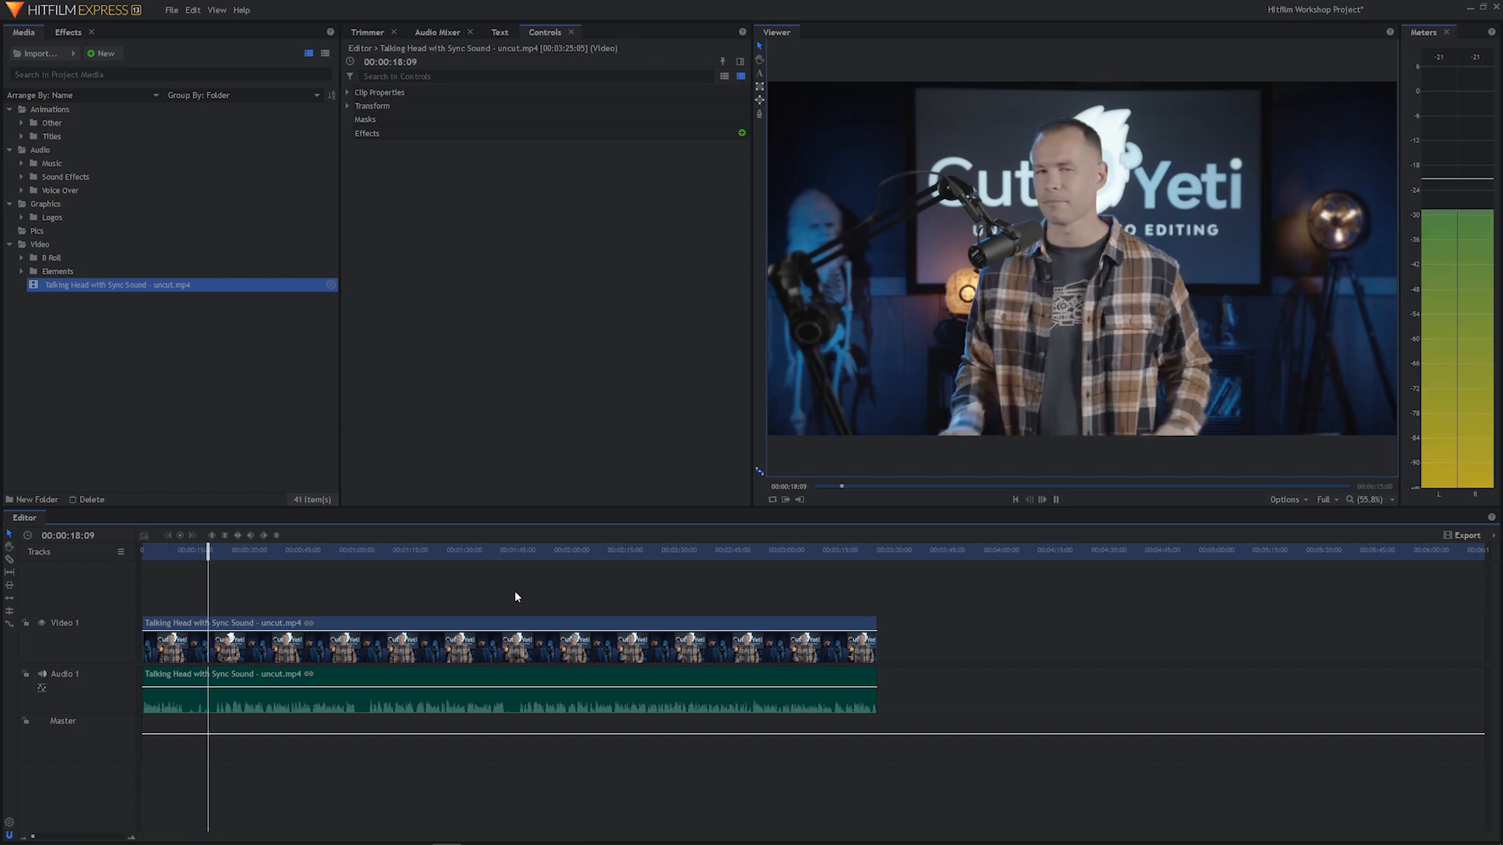
key(space)
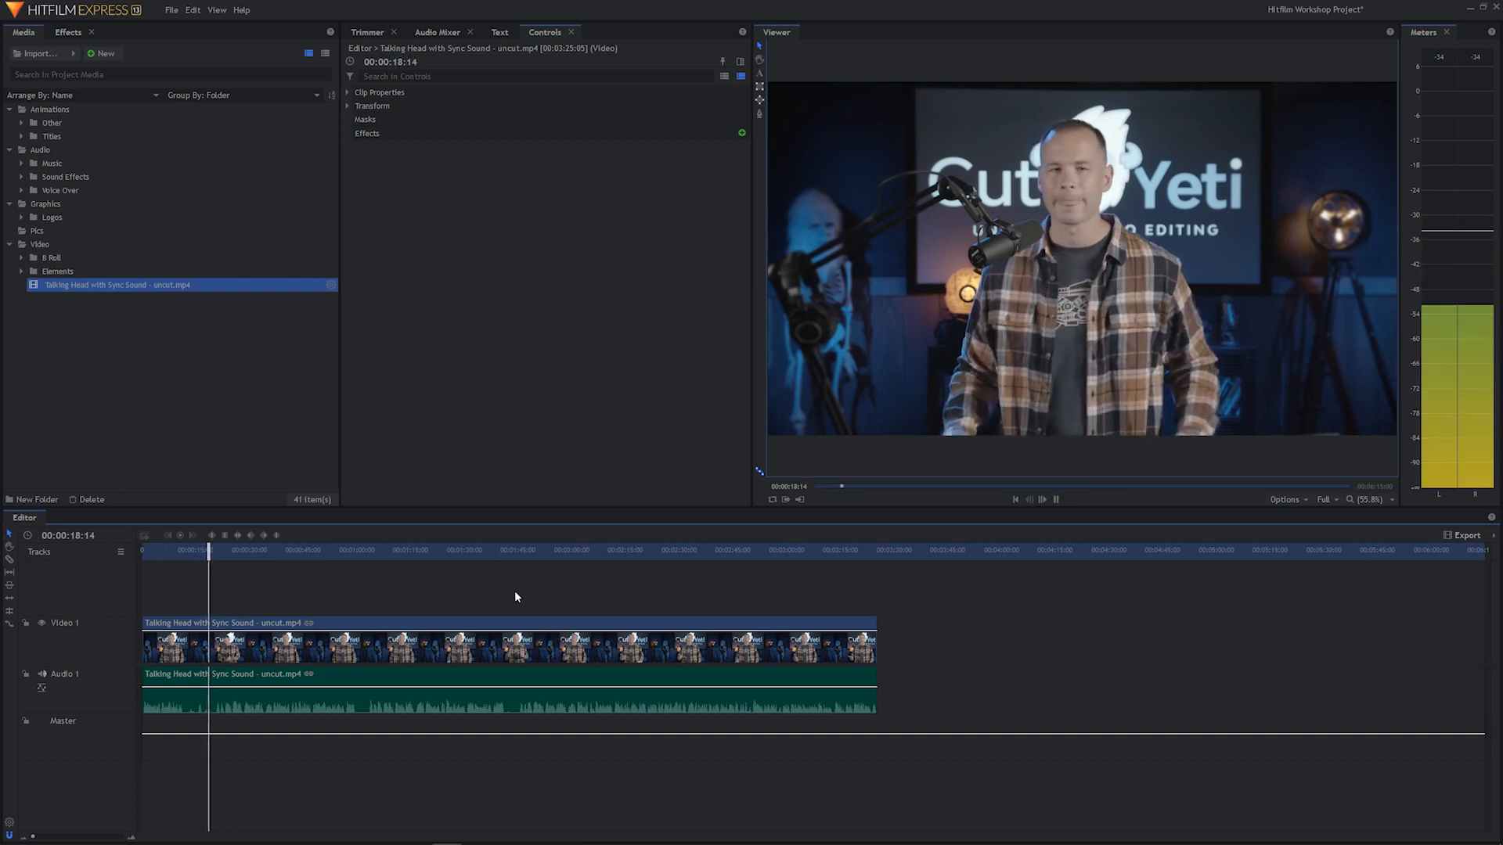
key(space)
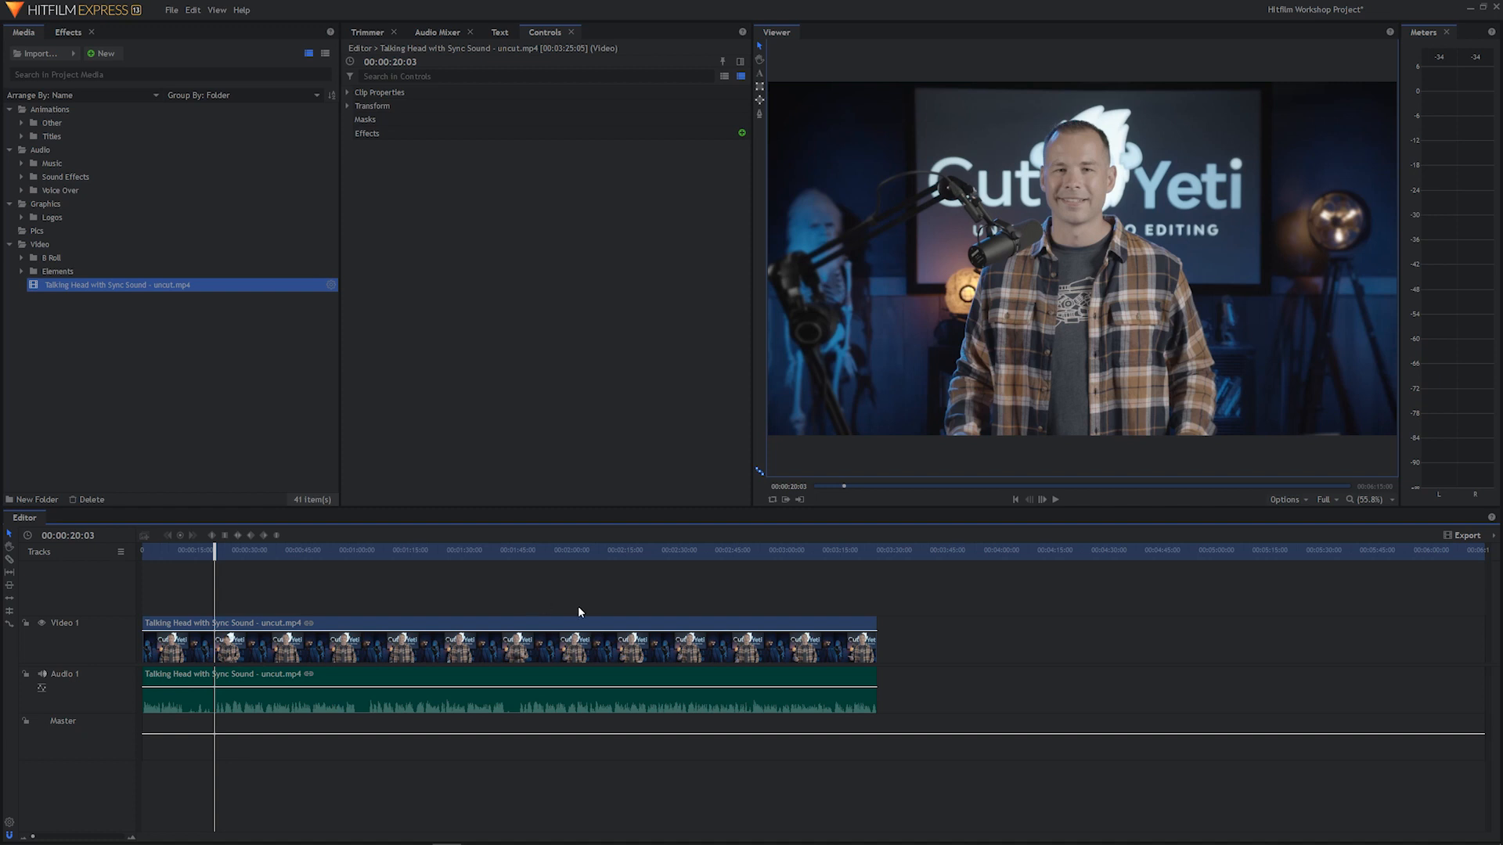
click(1055, 500)
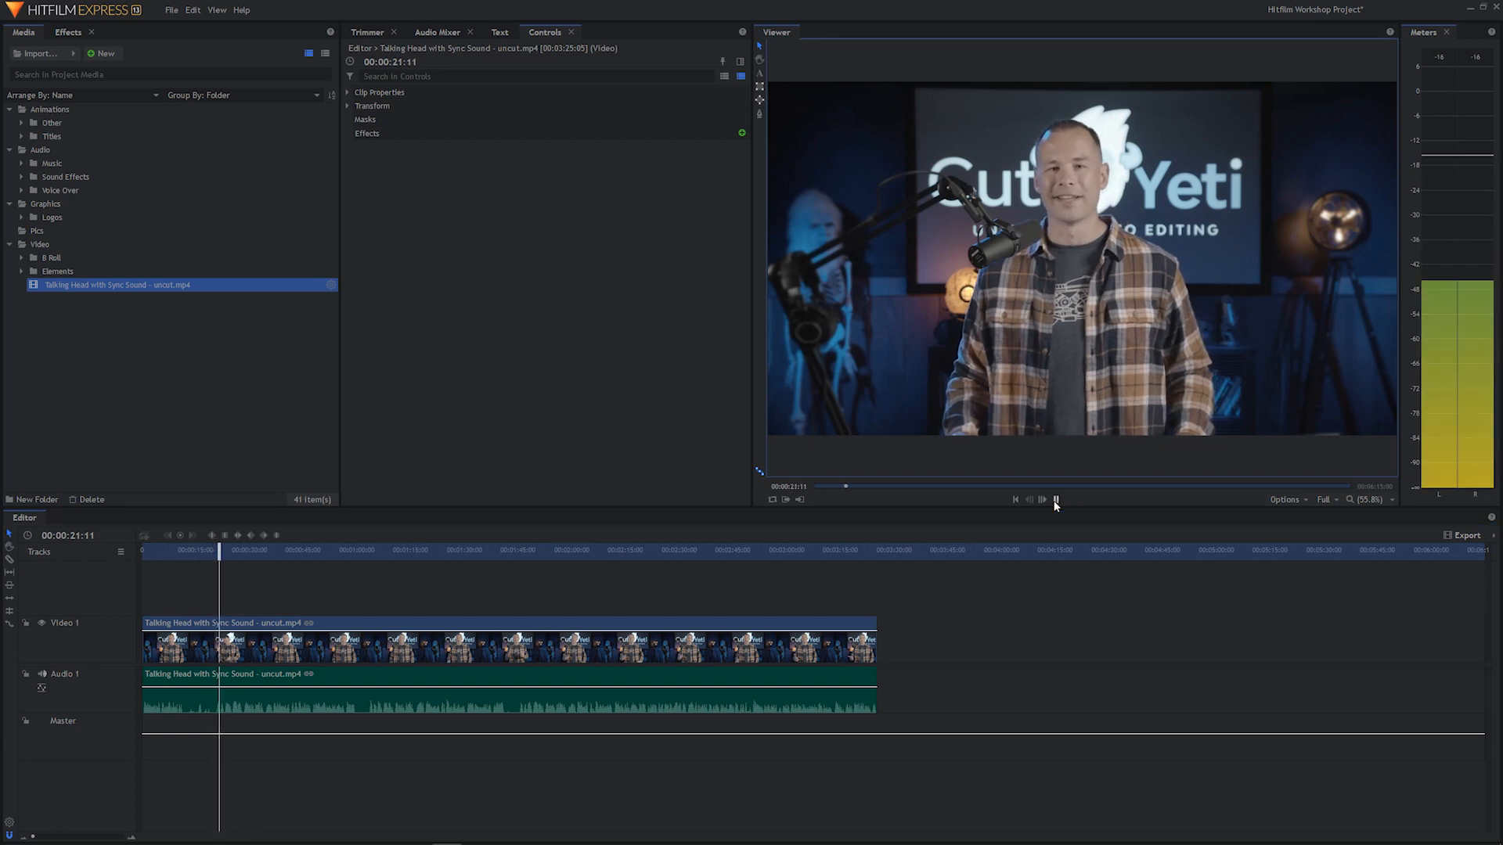
click(1055, 501)
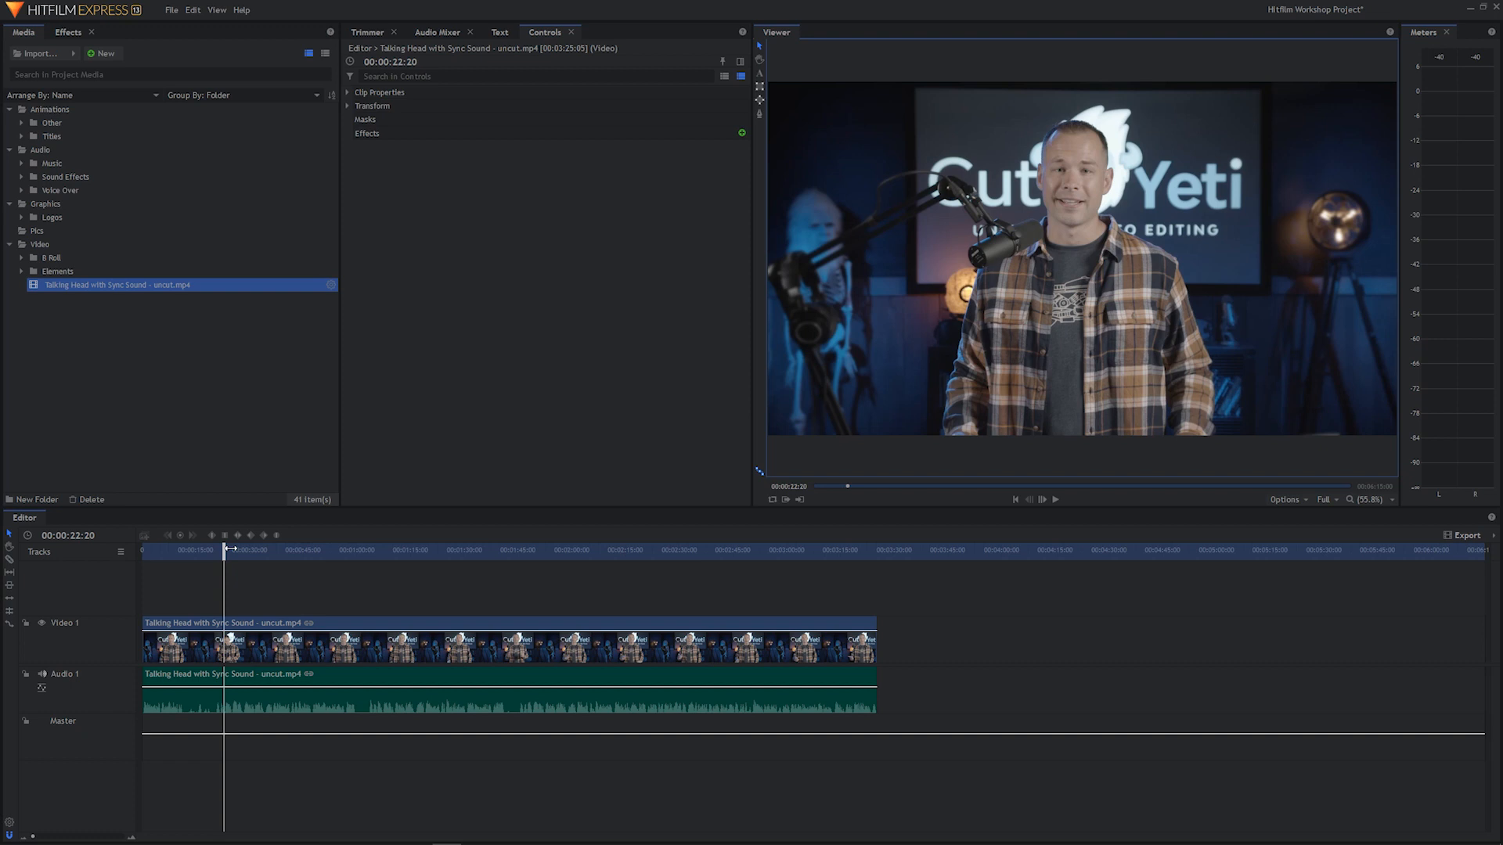
key(space)
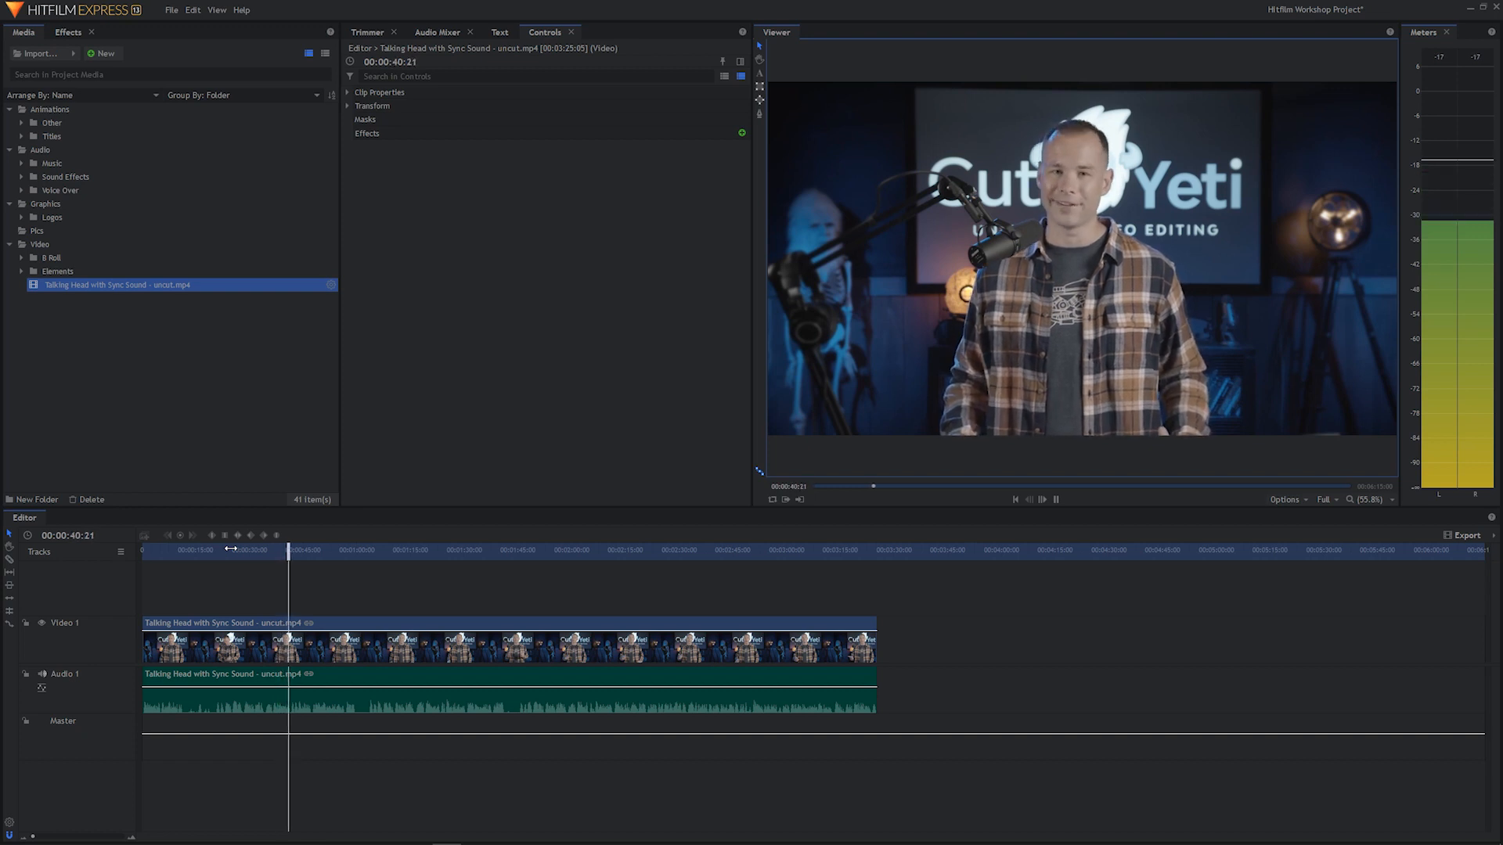
key(space)
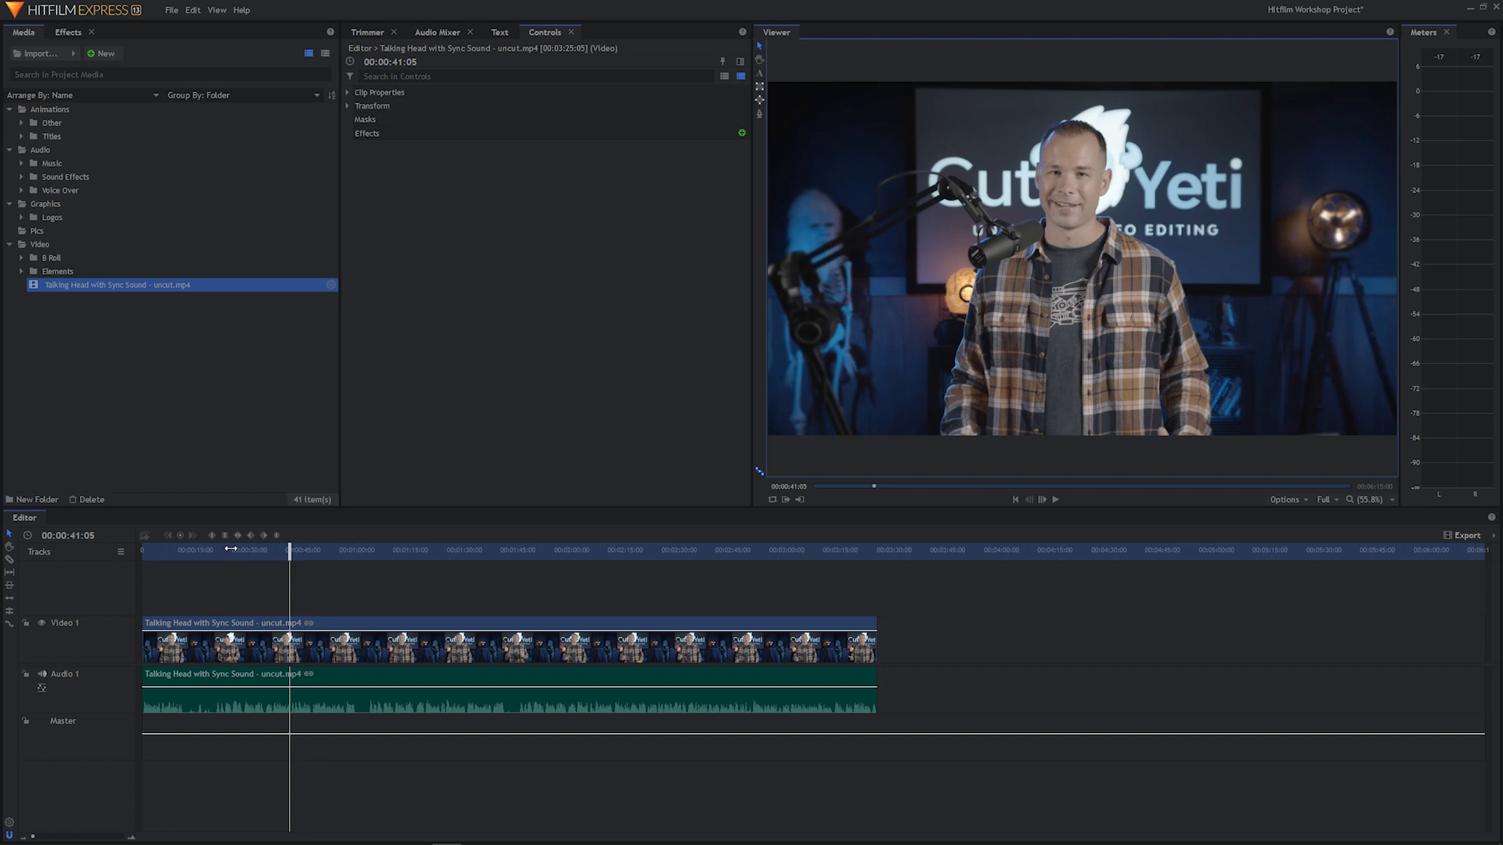
key(space)
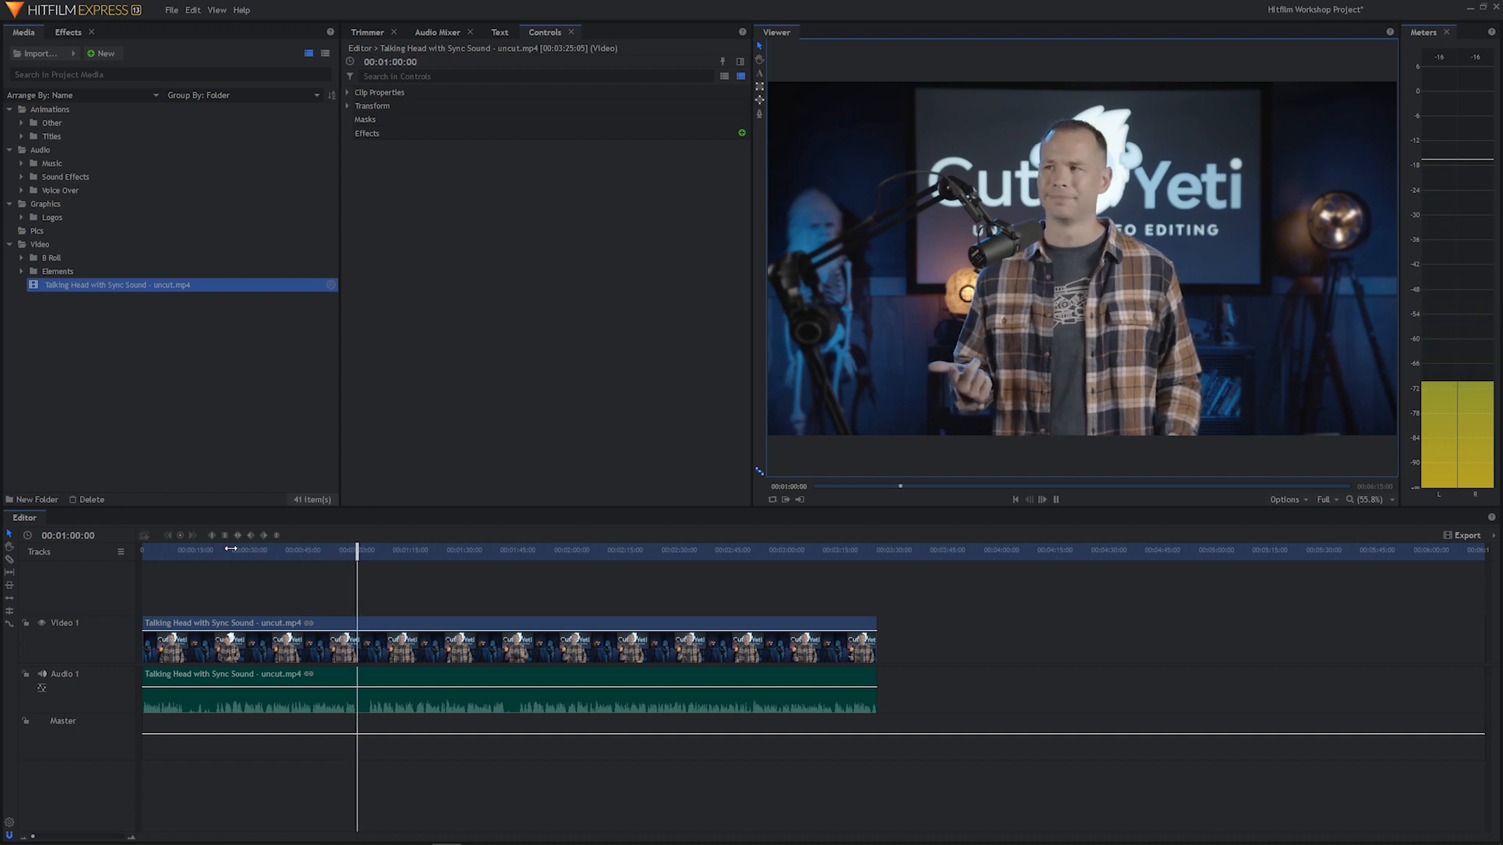
key(space)
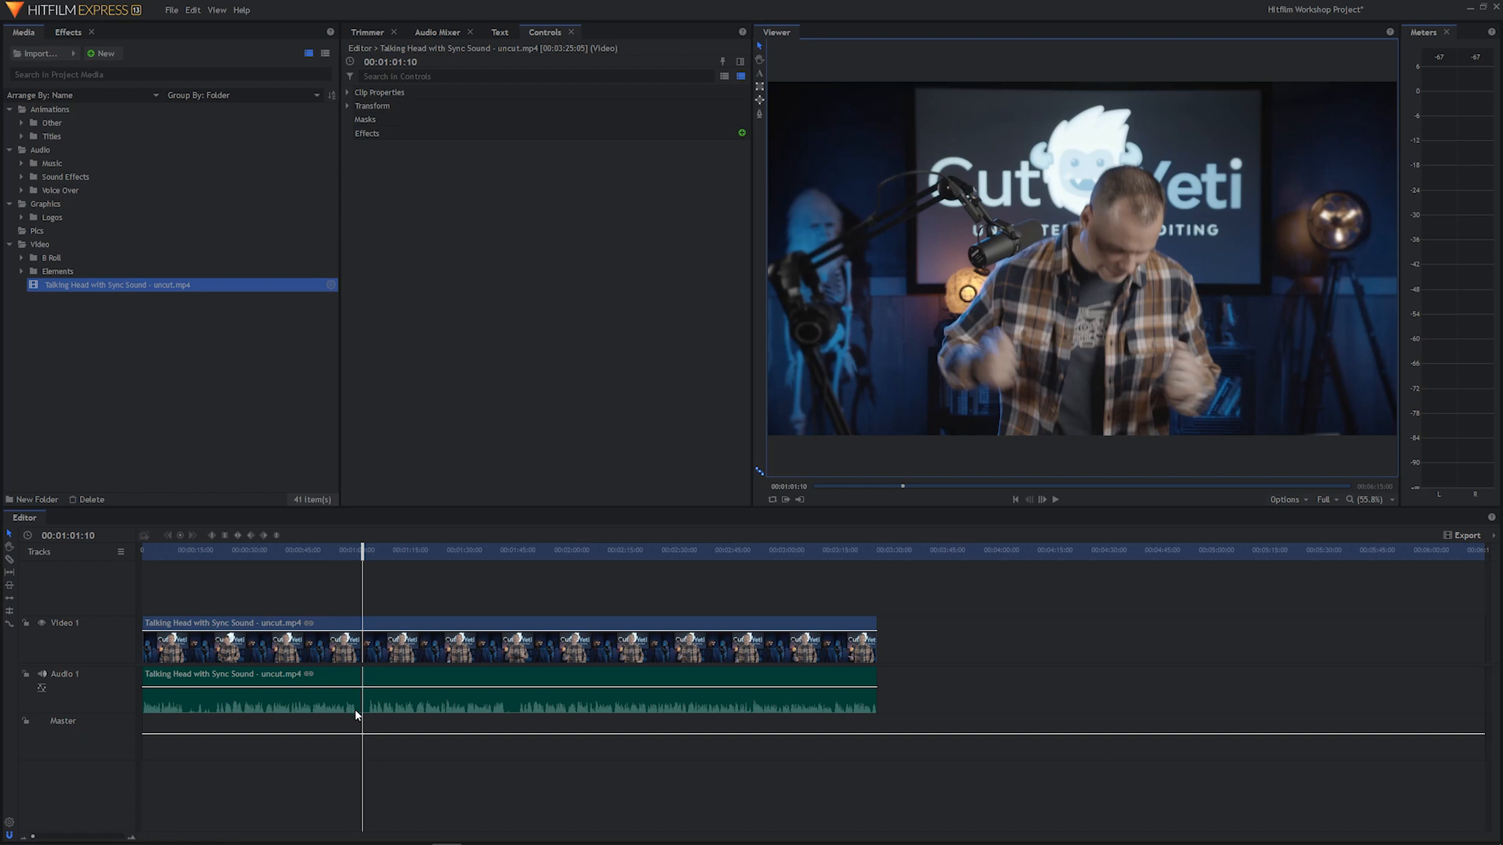
- Review the footage from about 00:01:35 and split the talking-head clip with its audio at 00:01:44:02
key(alt)
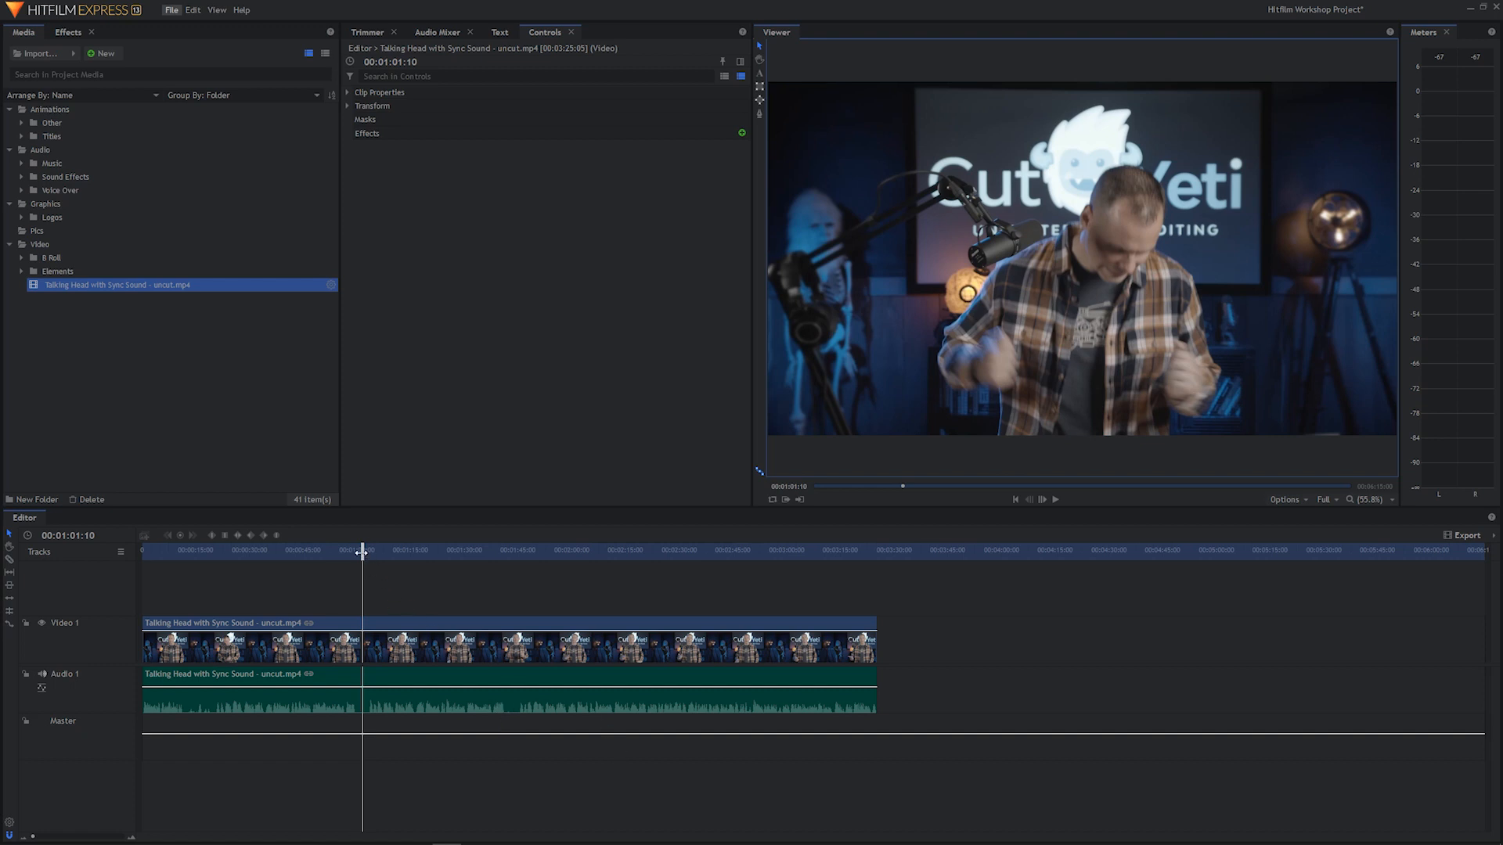
click(360, 553)
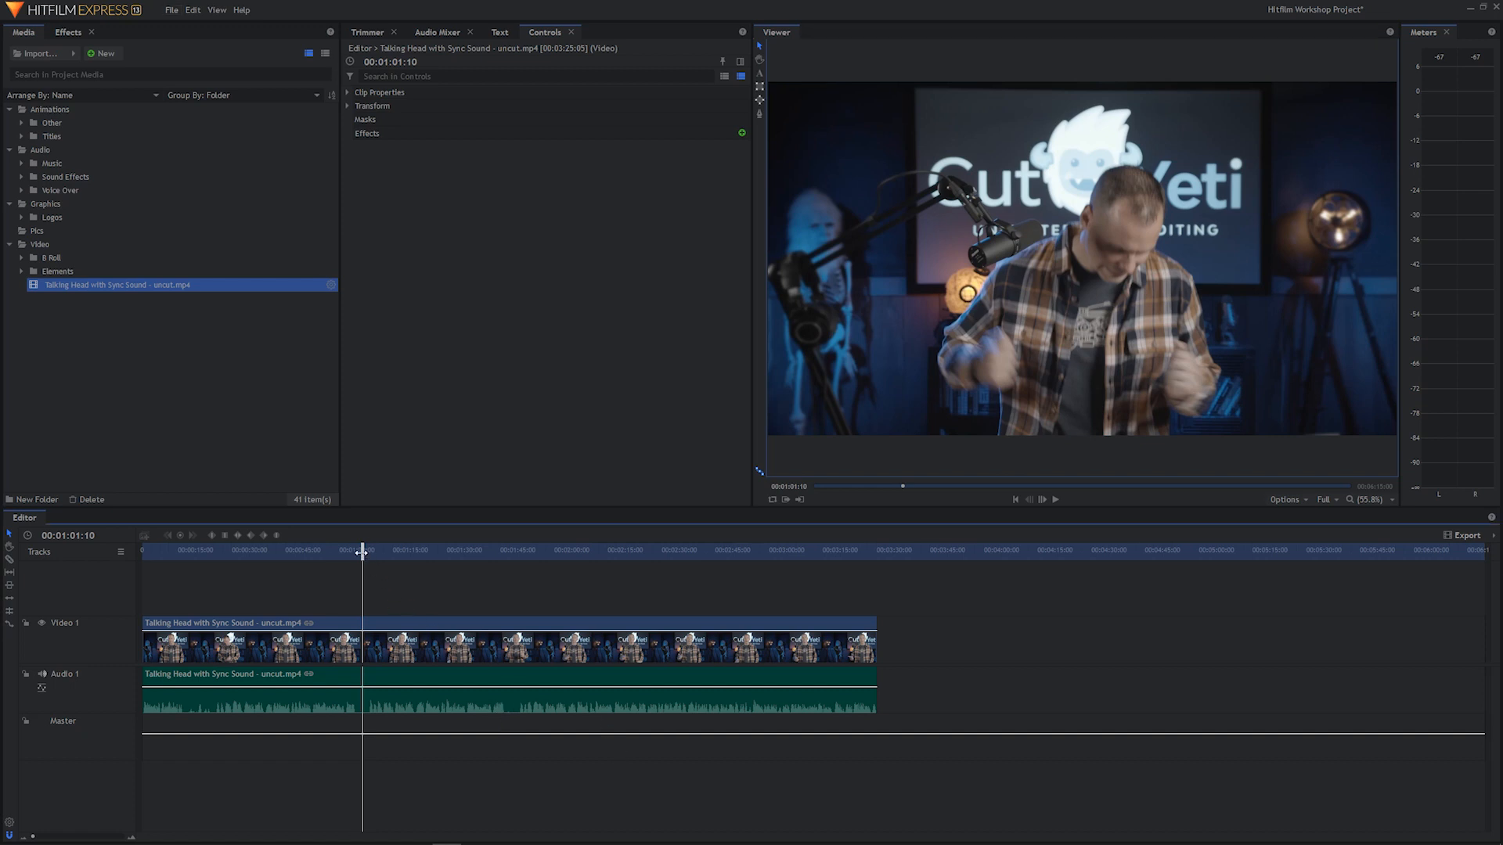
drag(361, 552, 485, 548)
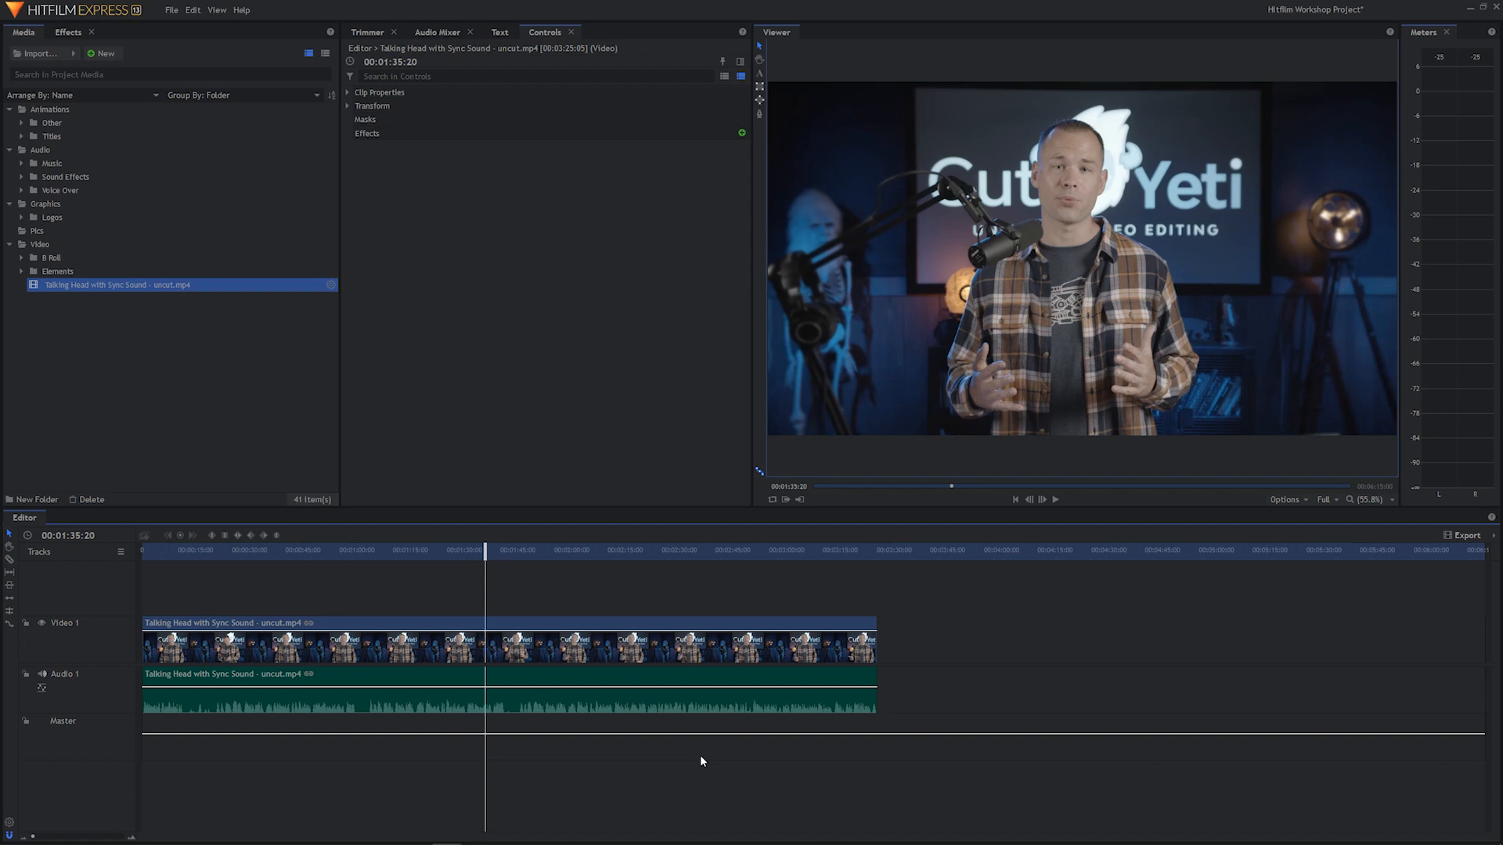
key(space)
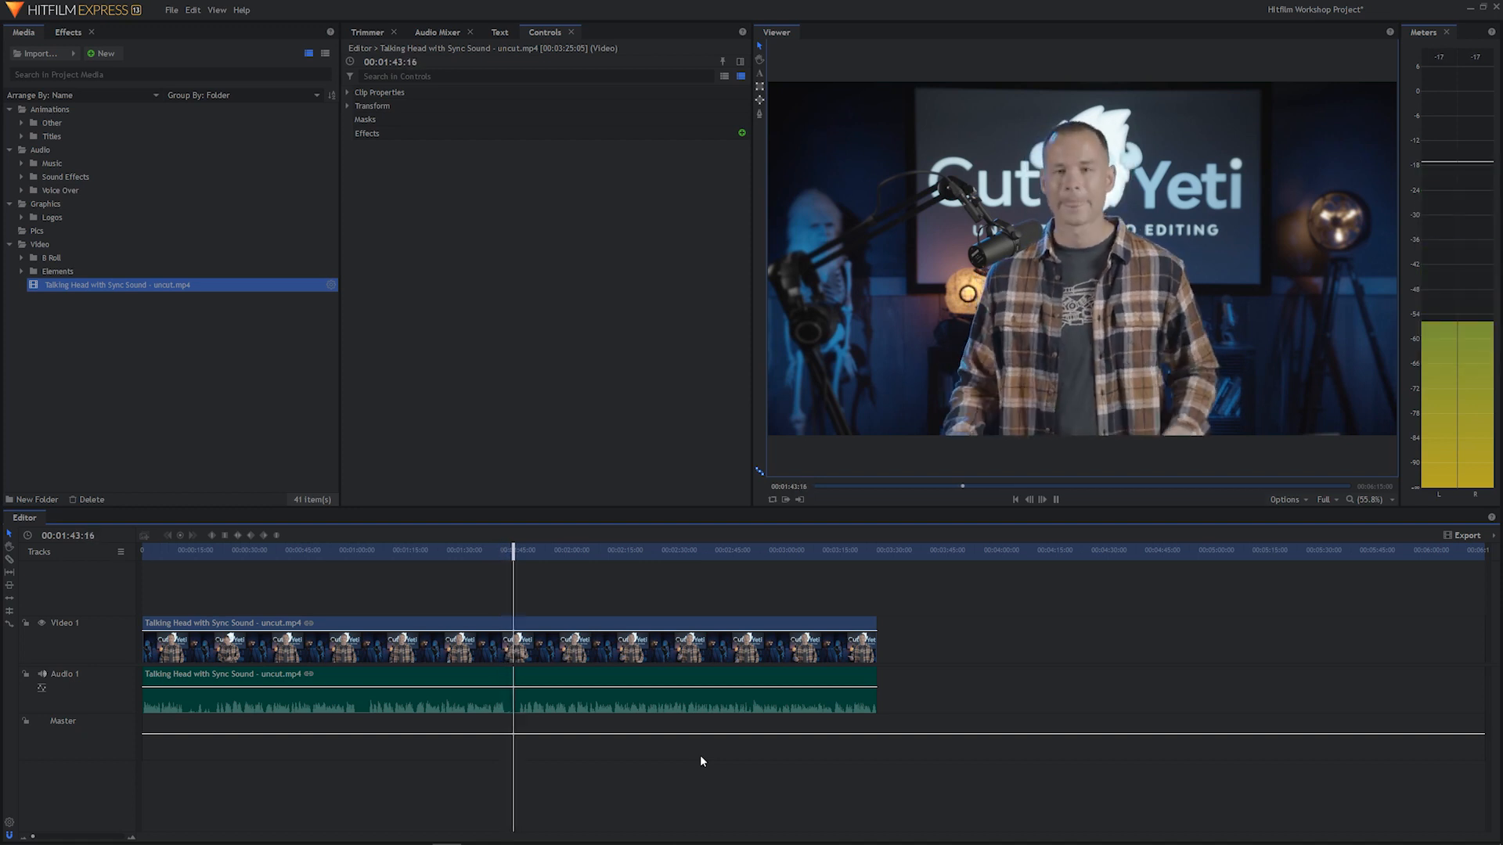
key(space)
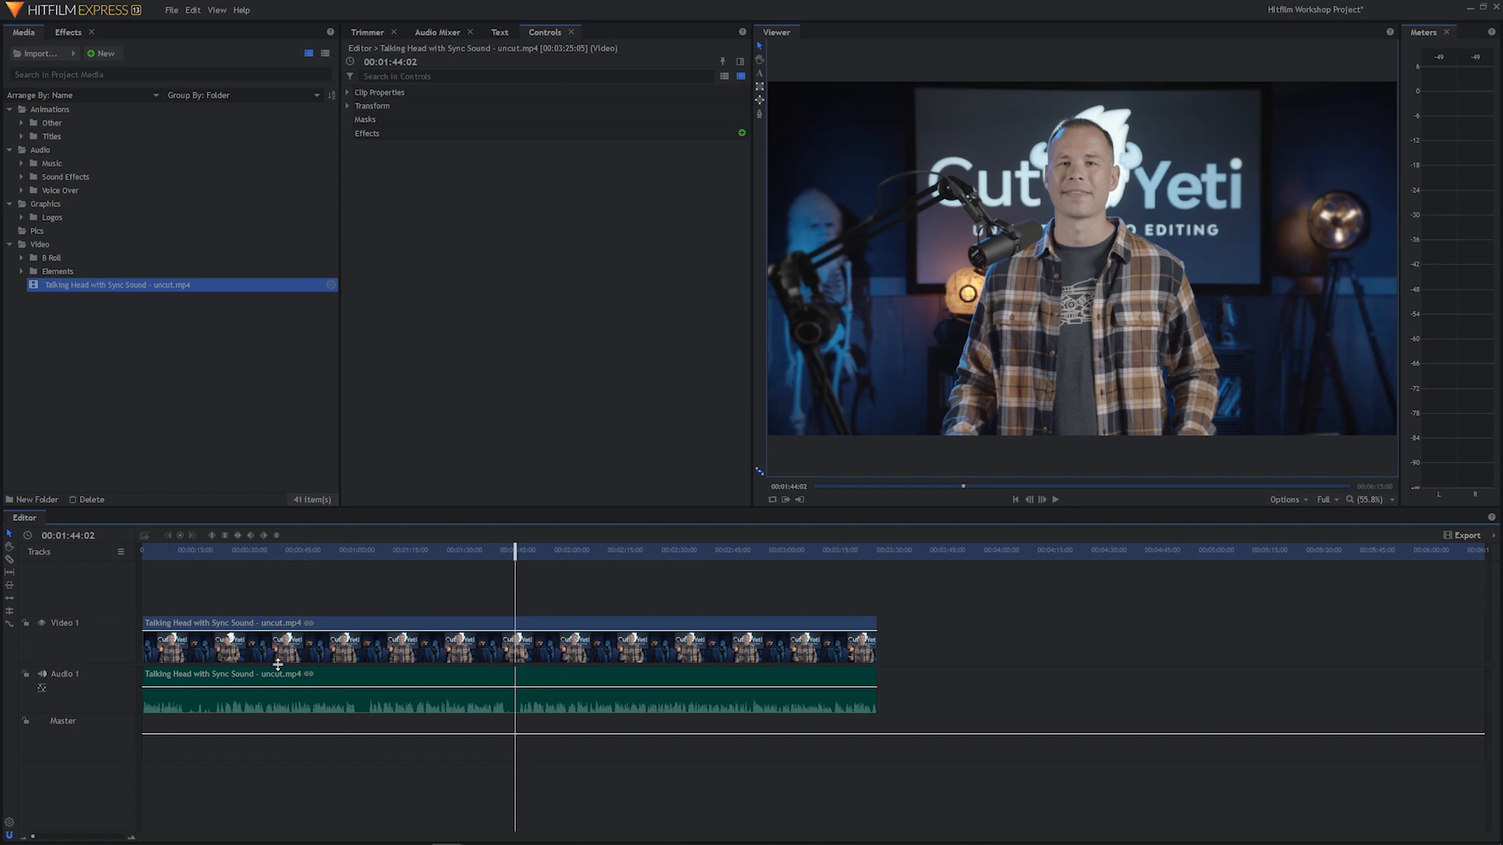
click(589, 661)
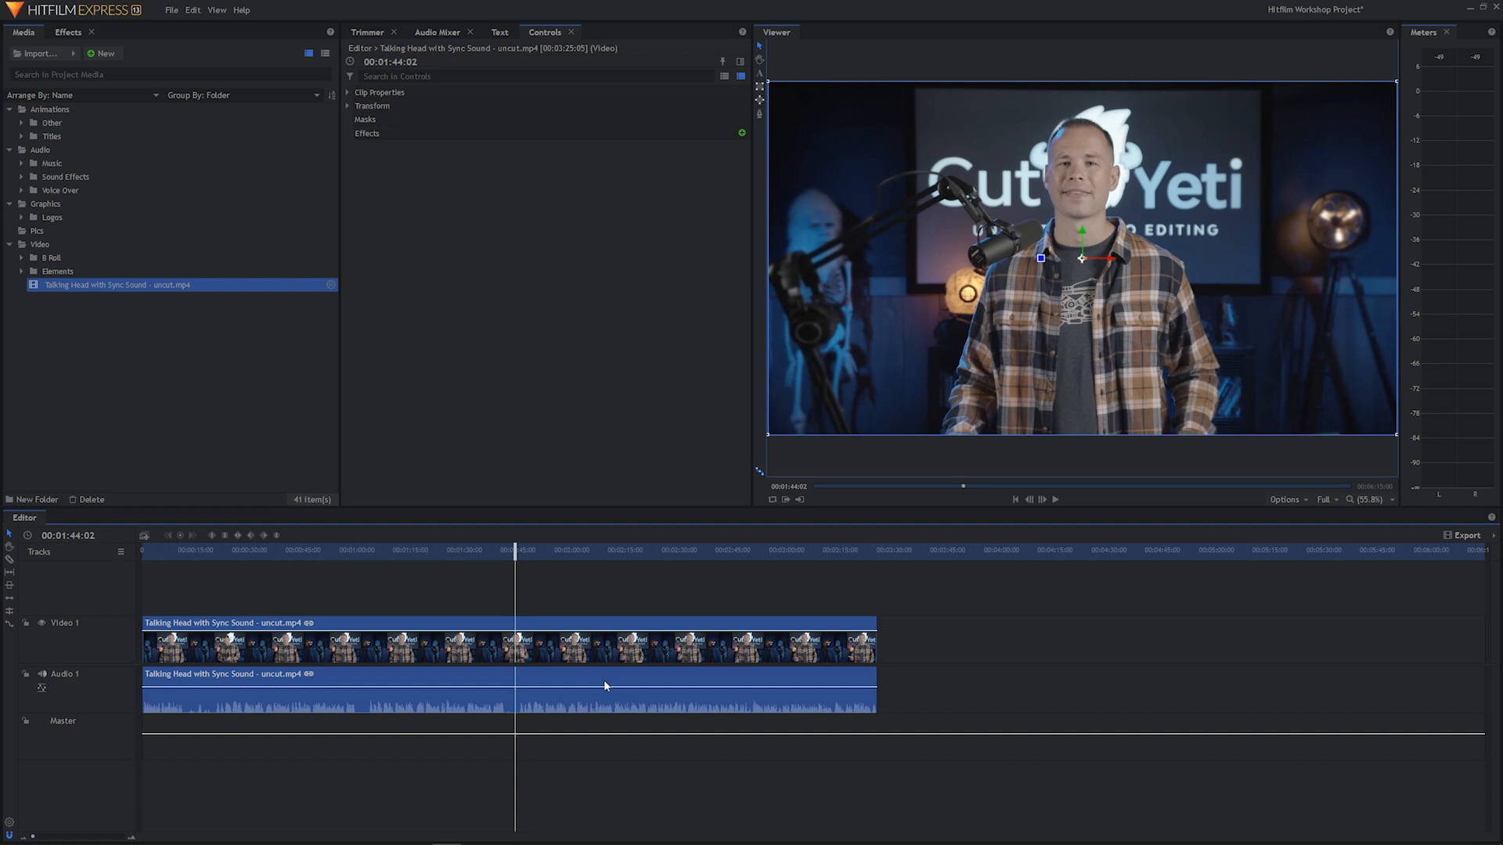
key(ctrl+shift+d)
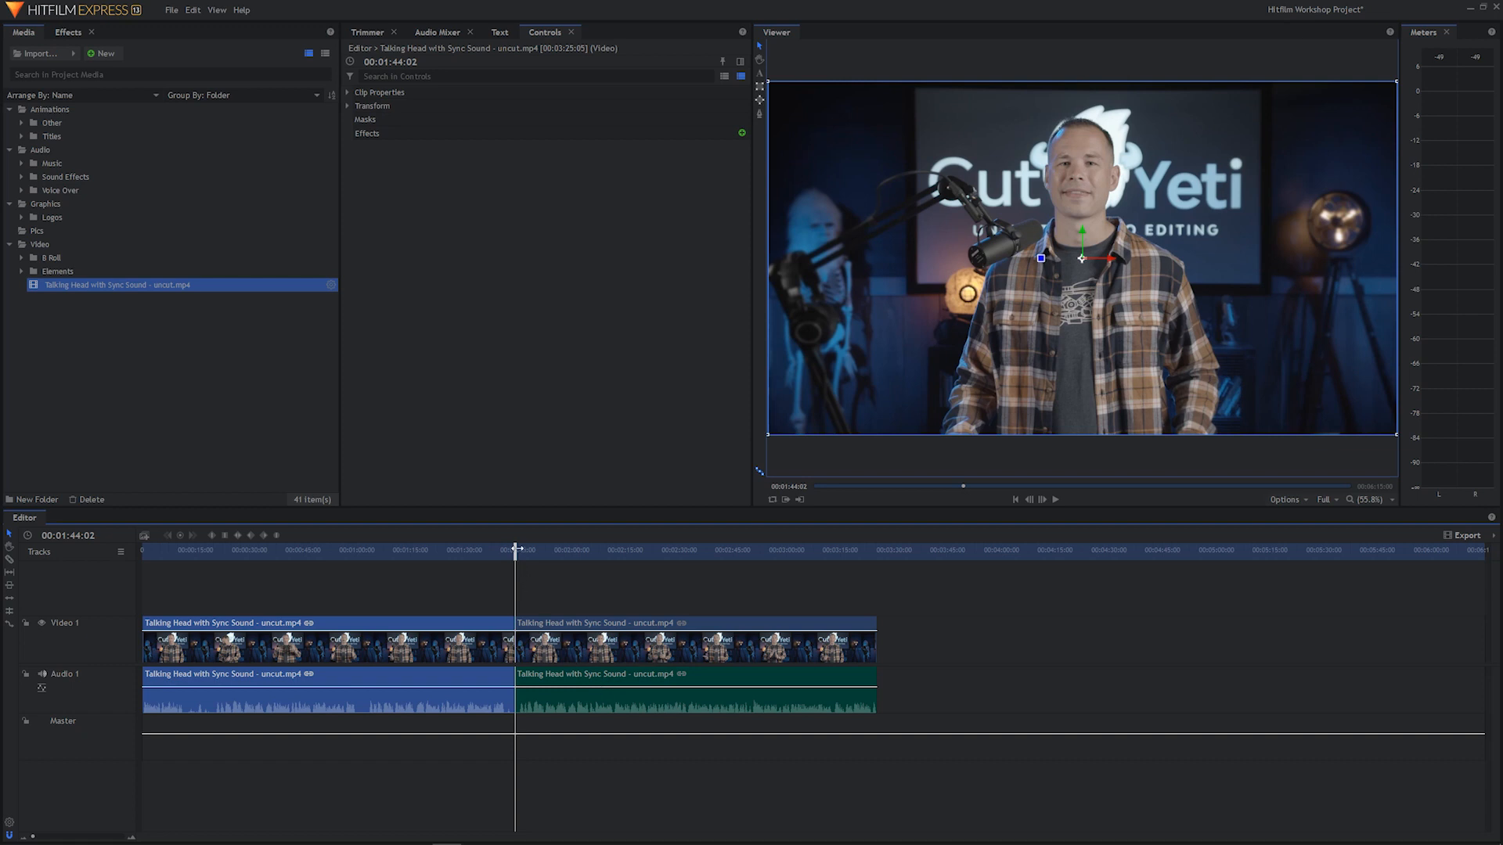
- Examine the footage and audio waveform around the cut between the two talking-head clips, ending with the playhead at about 00:01:42:14
drag(515, 551, 470, 550)
click(491, 582)
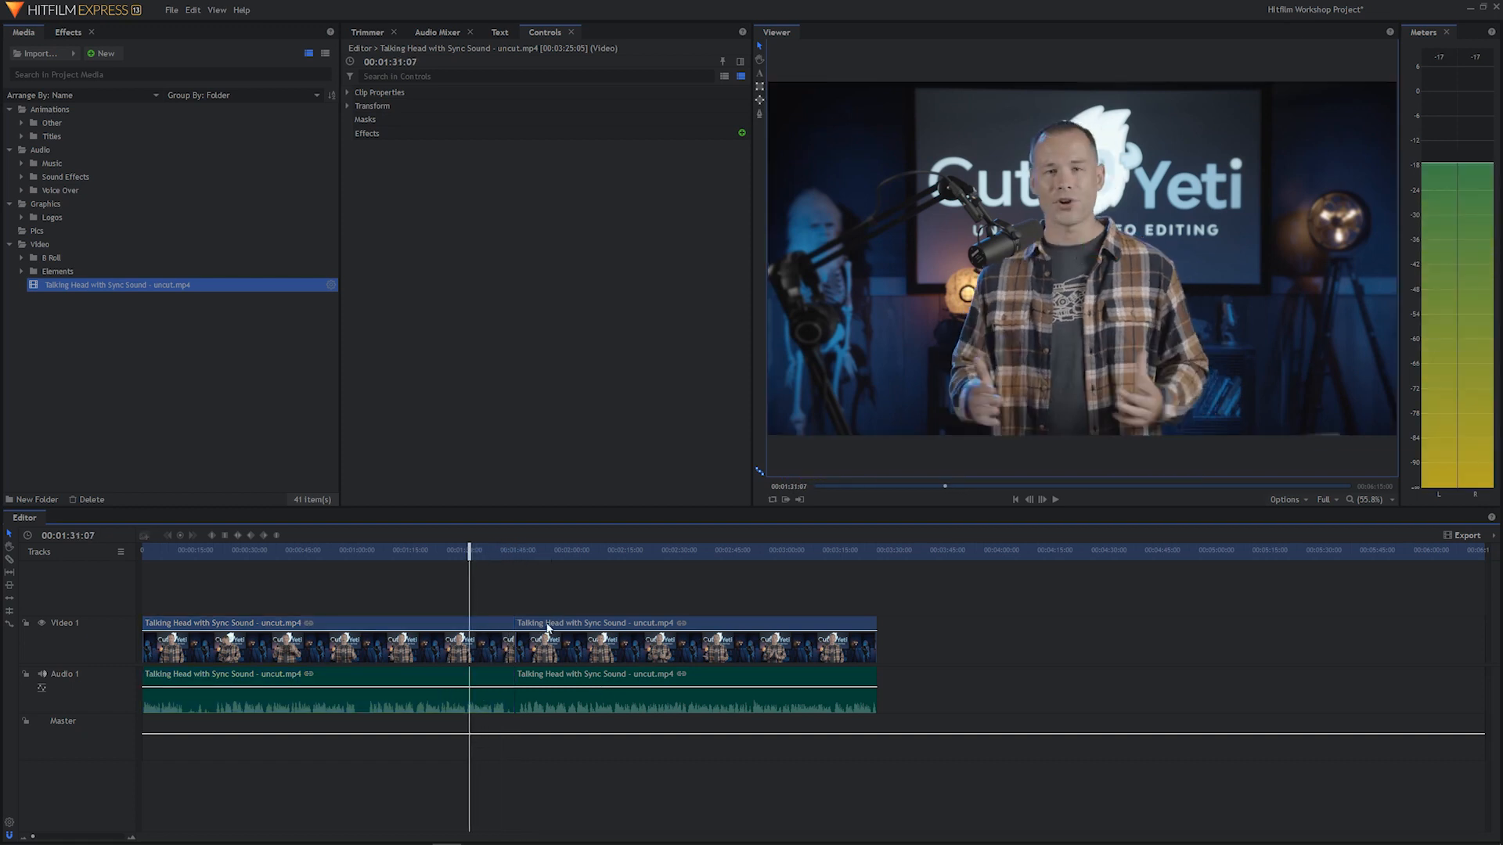
click(510, 552)
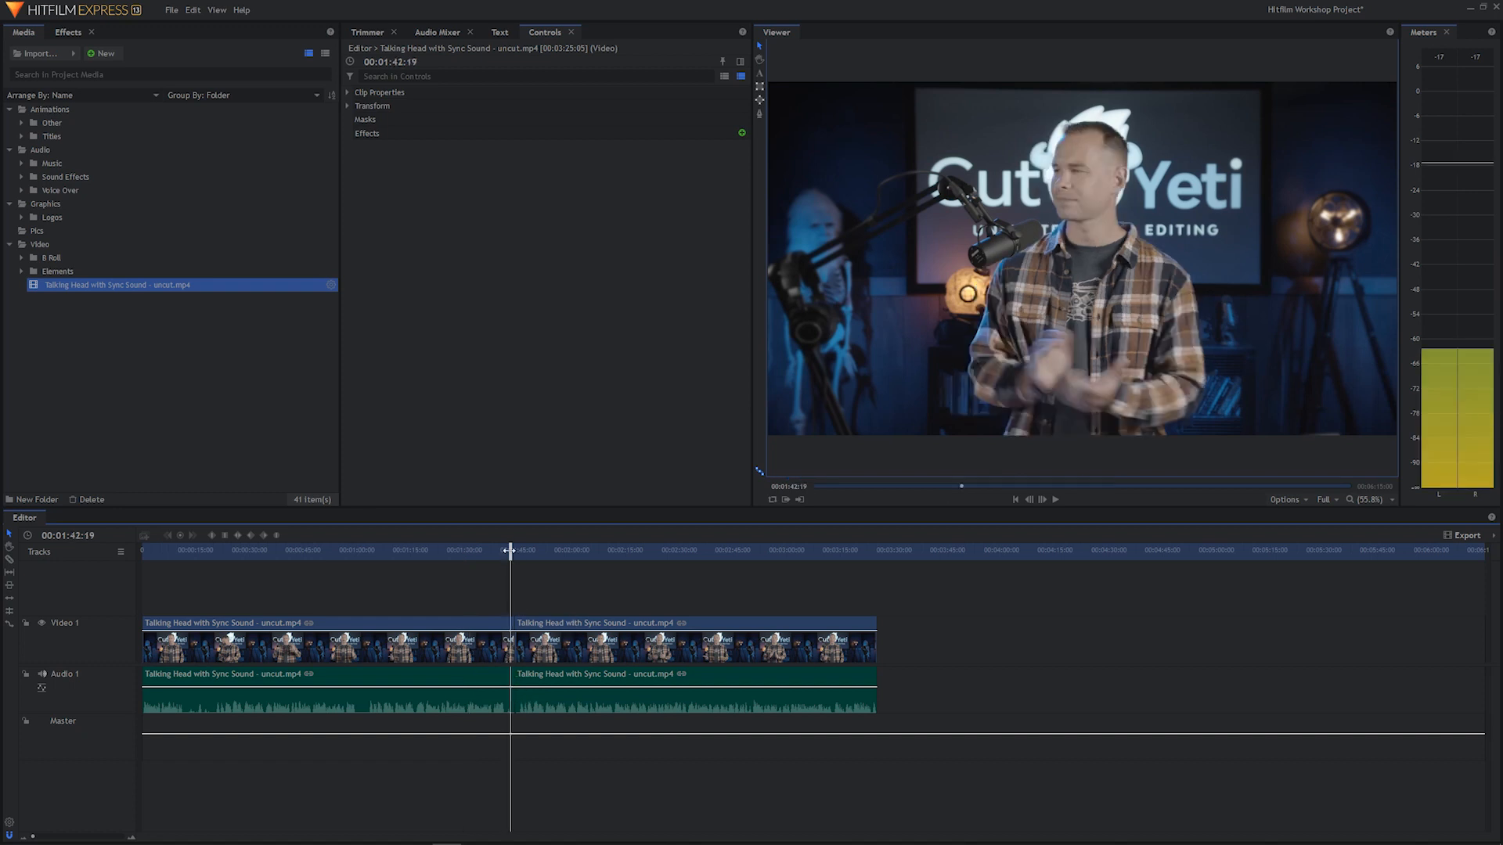
key(=)
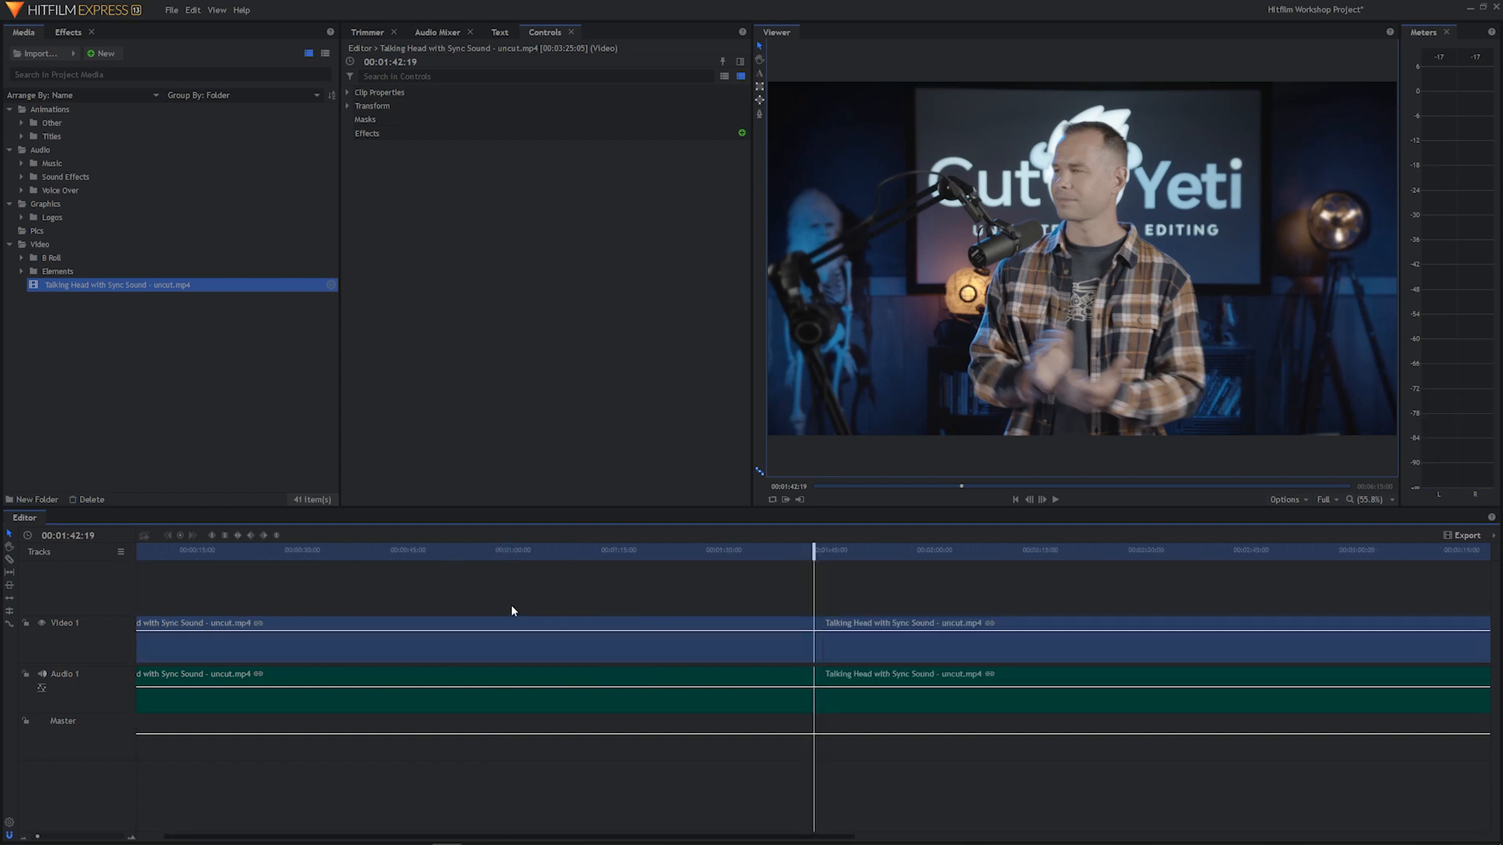
key(=)
key(=)
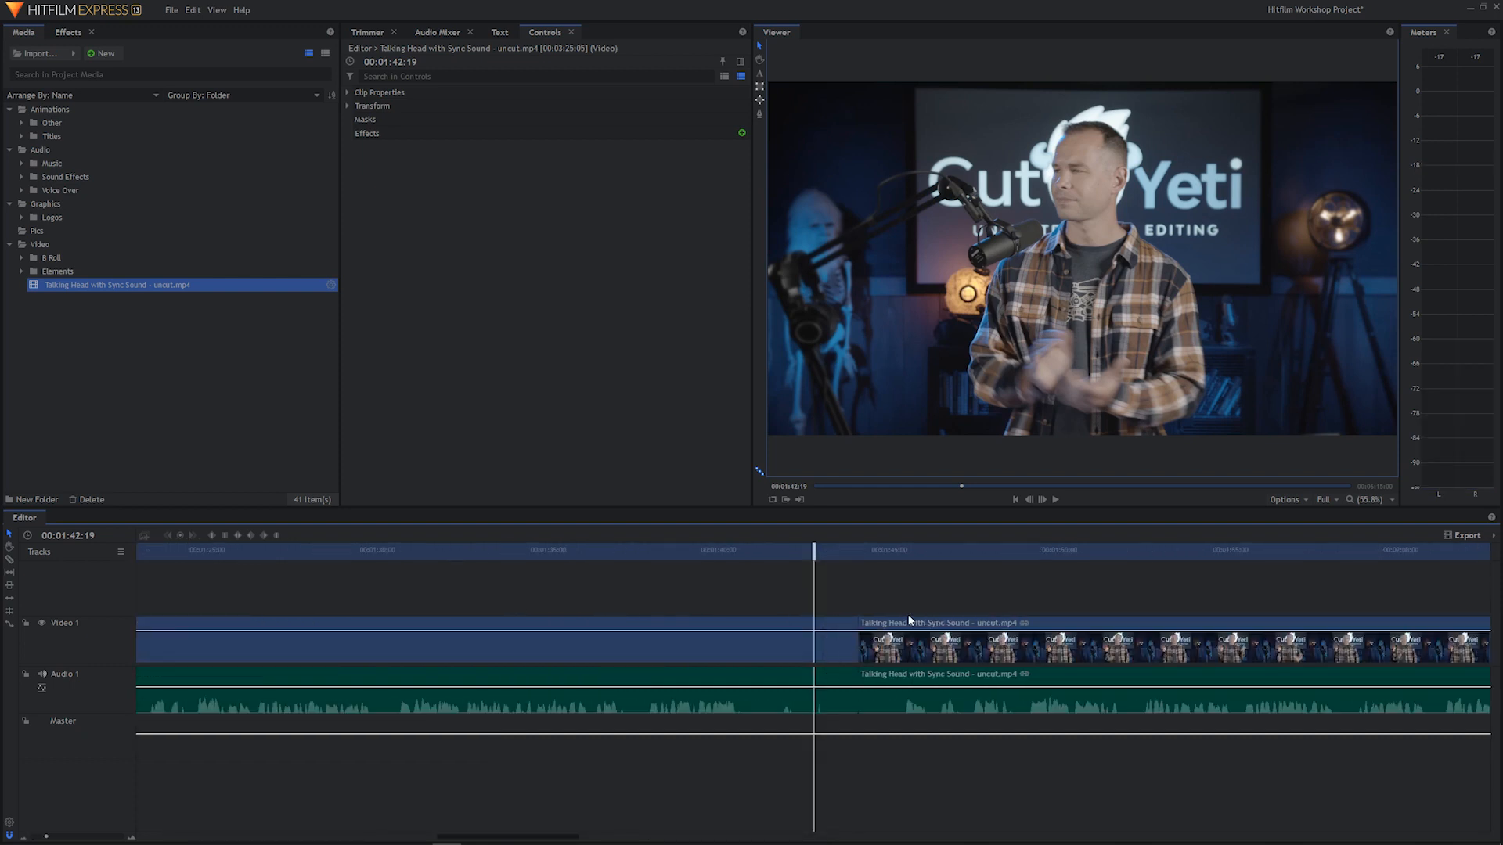
key(=)
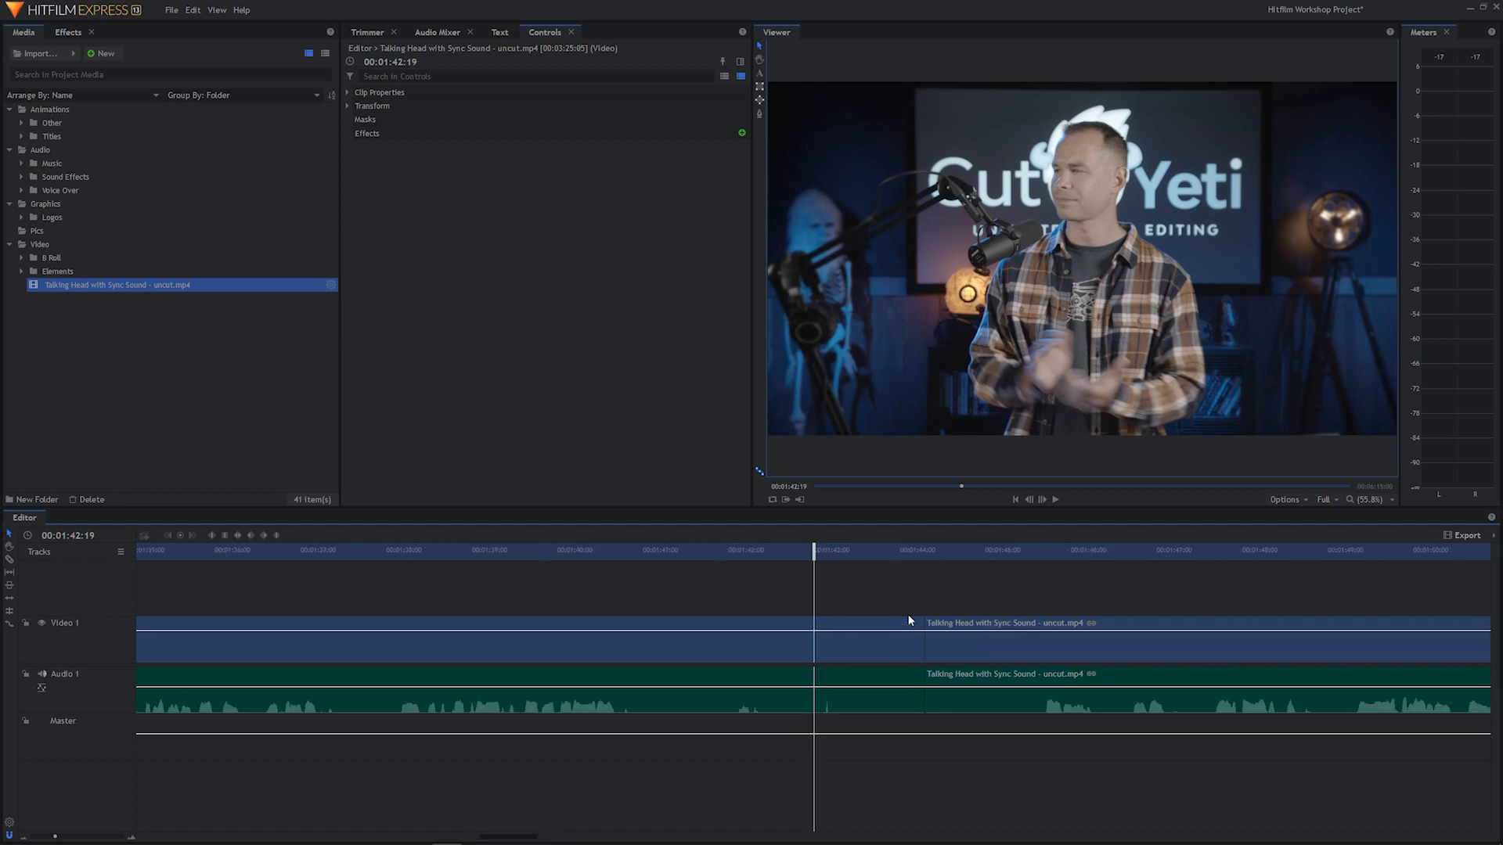
key(=)
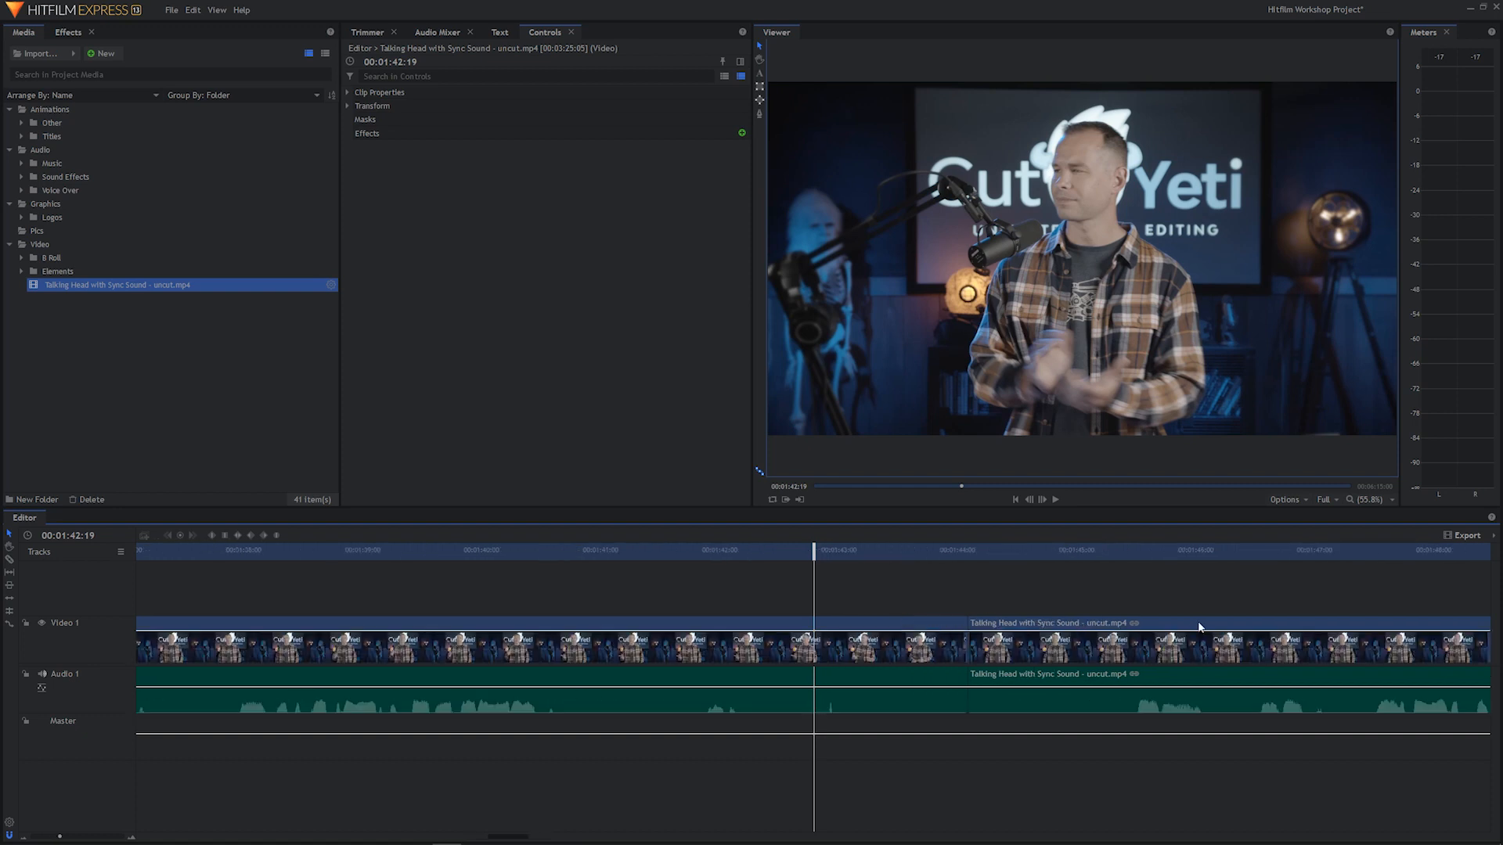
drag(977, 551, 793, 509)
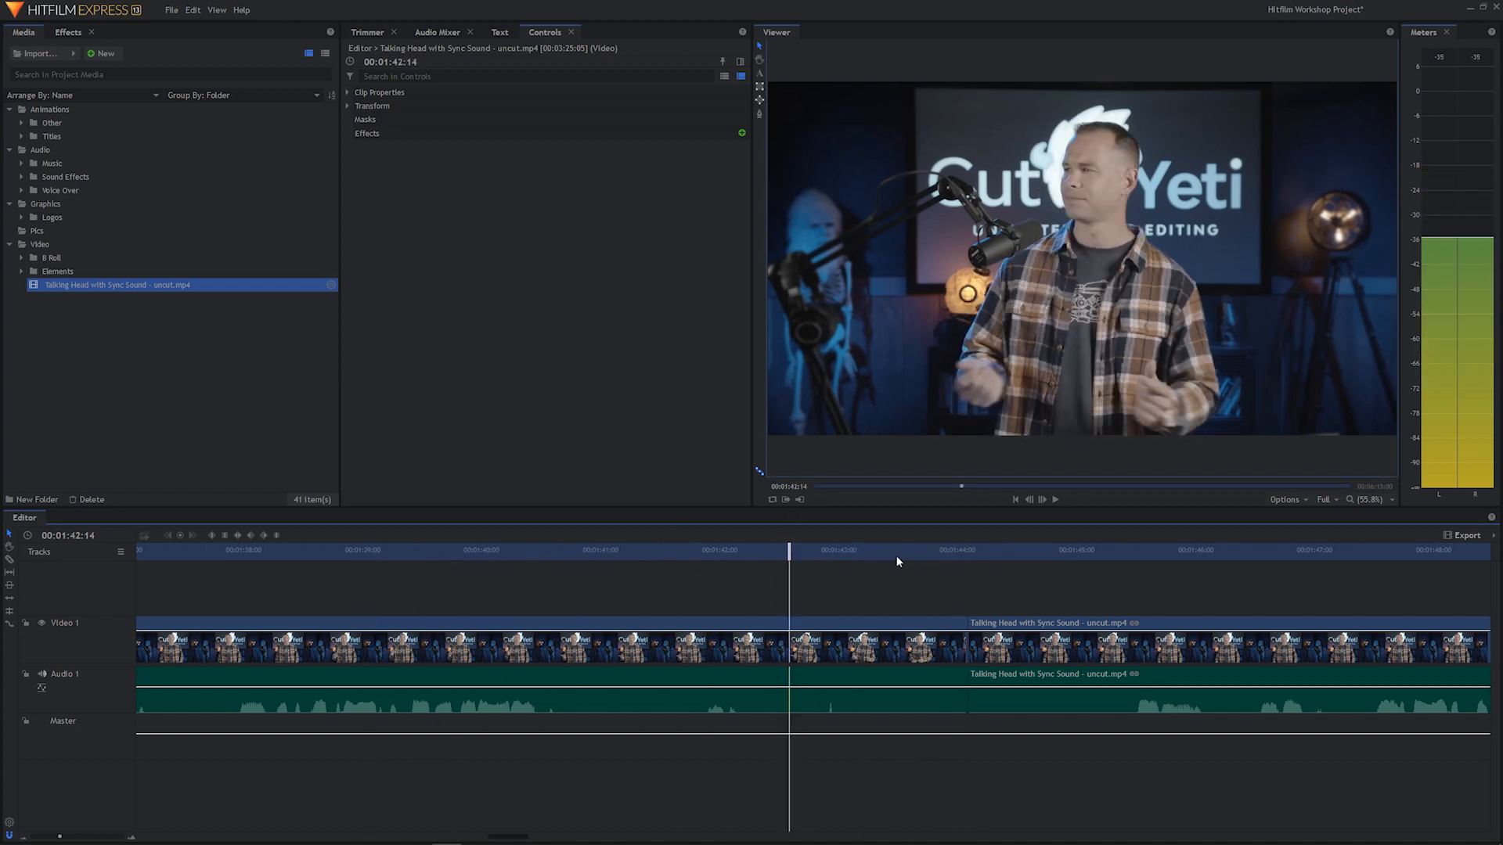
- Examine the cut between the two talking-head clips at several timeline scales, with the playhead at 00:01:43:12
drag(859, 554, 898, 552)
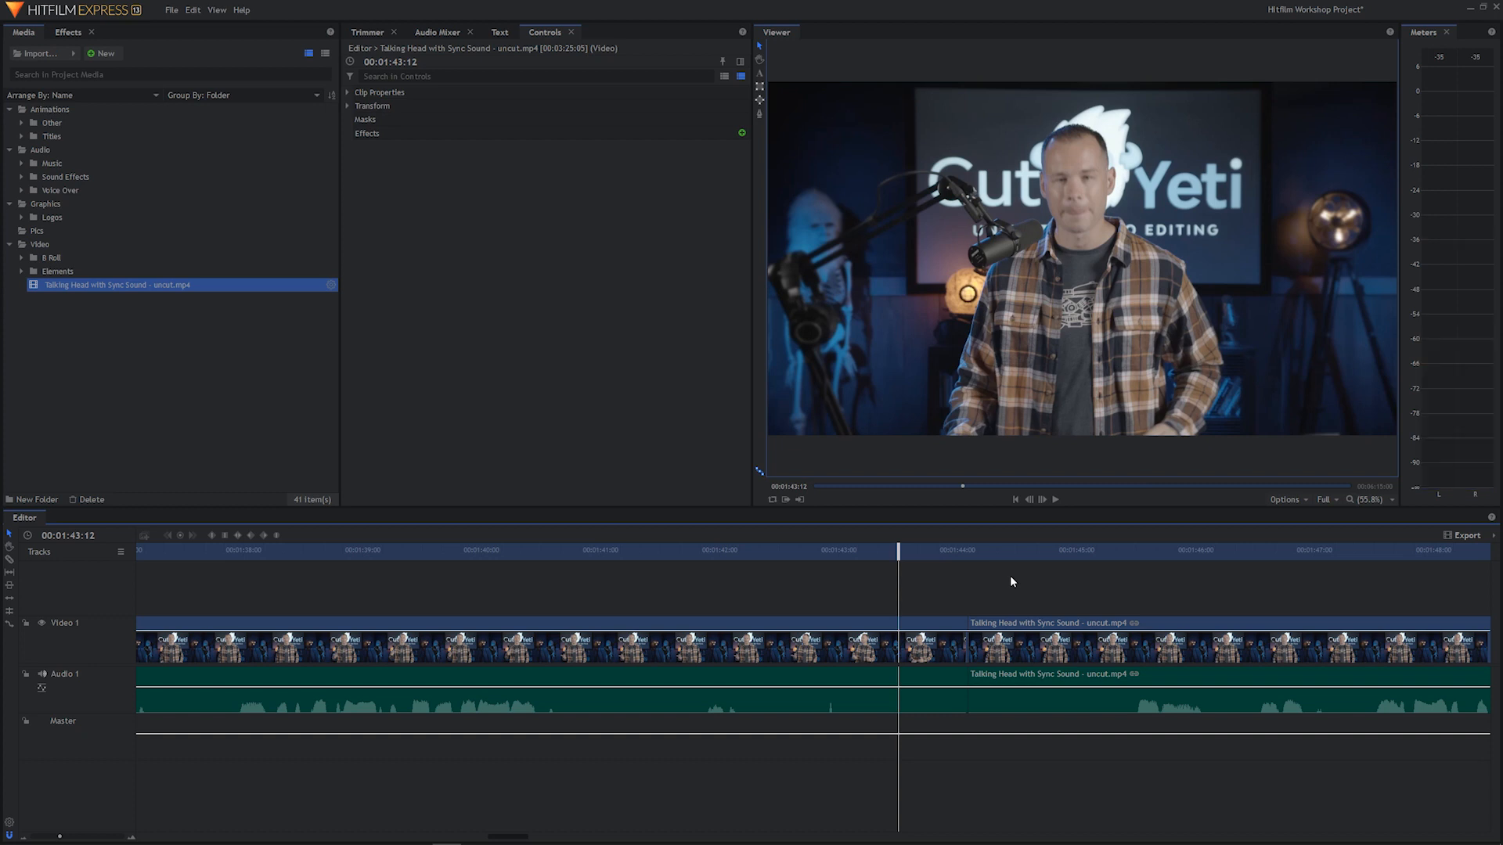
scroll(1009, 575, up, 2)
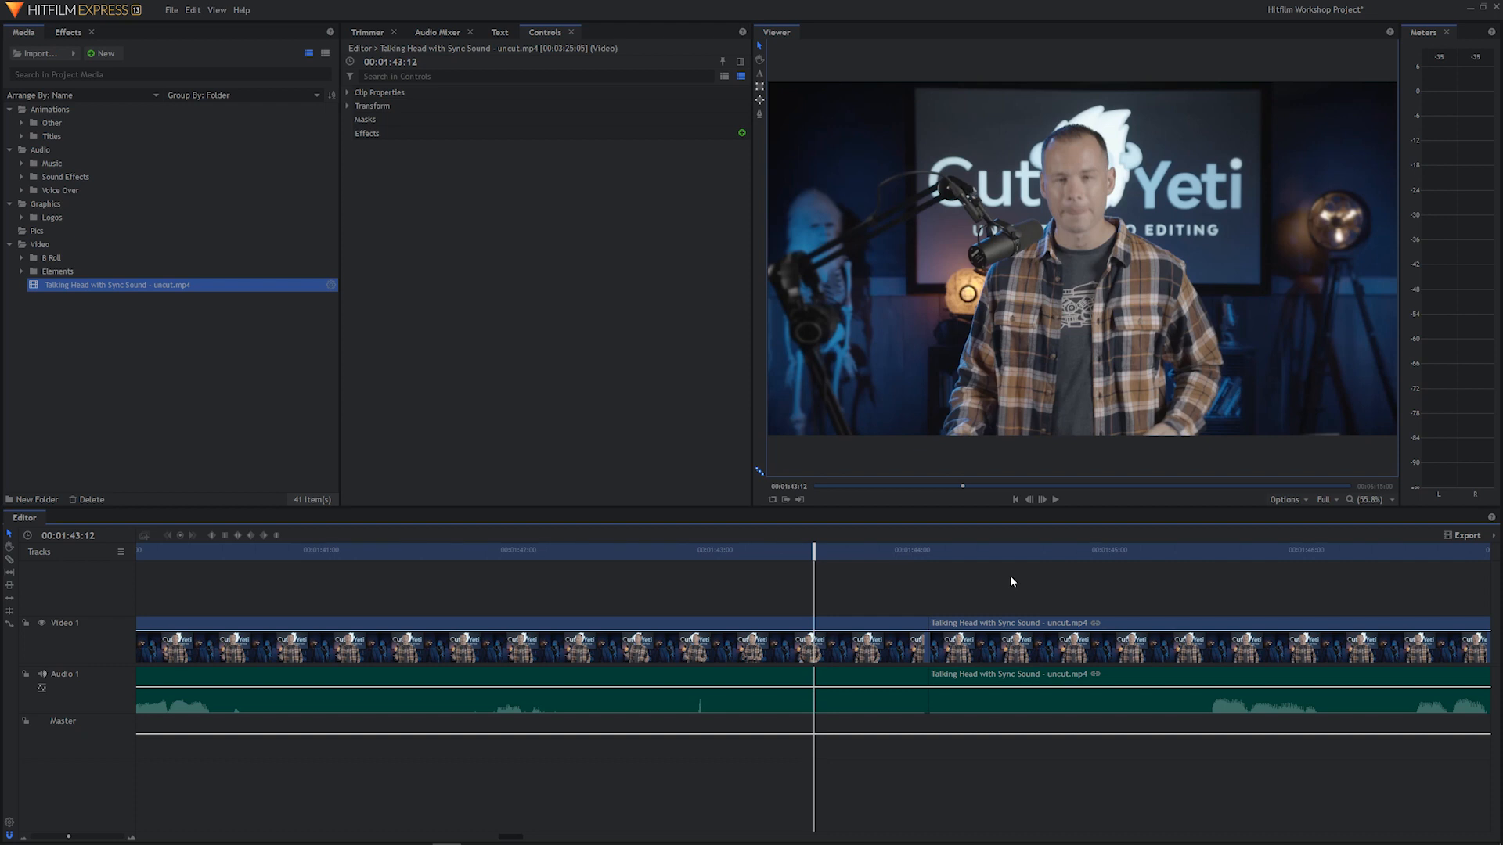
scroll(1011, 581, down, 2)
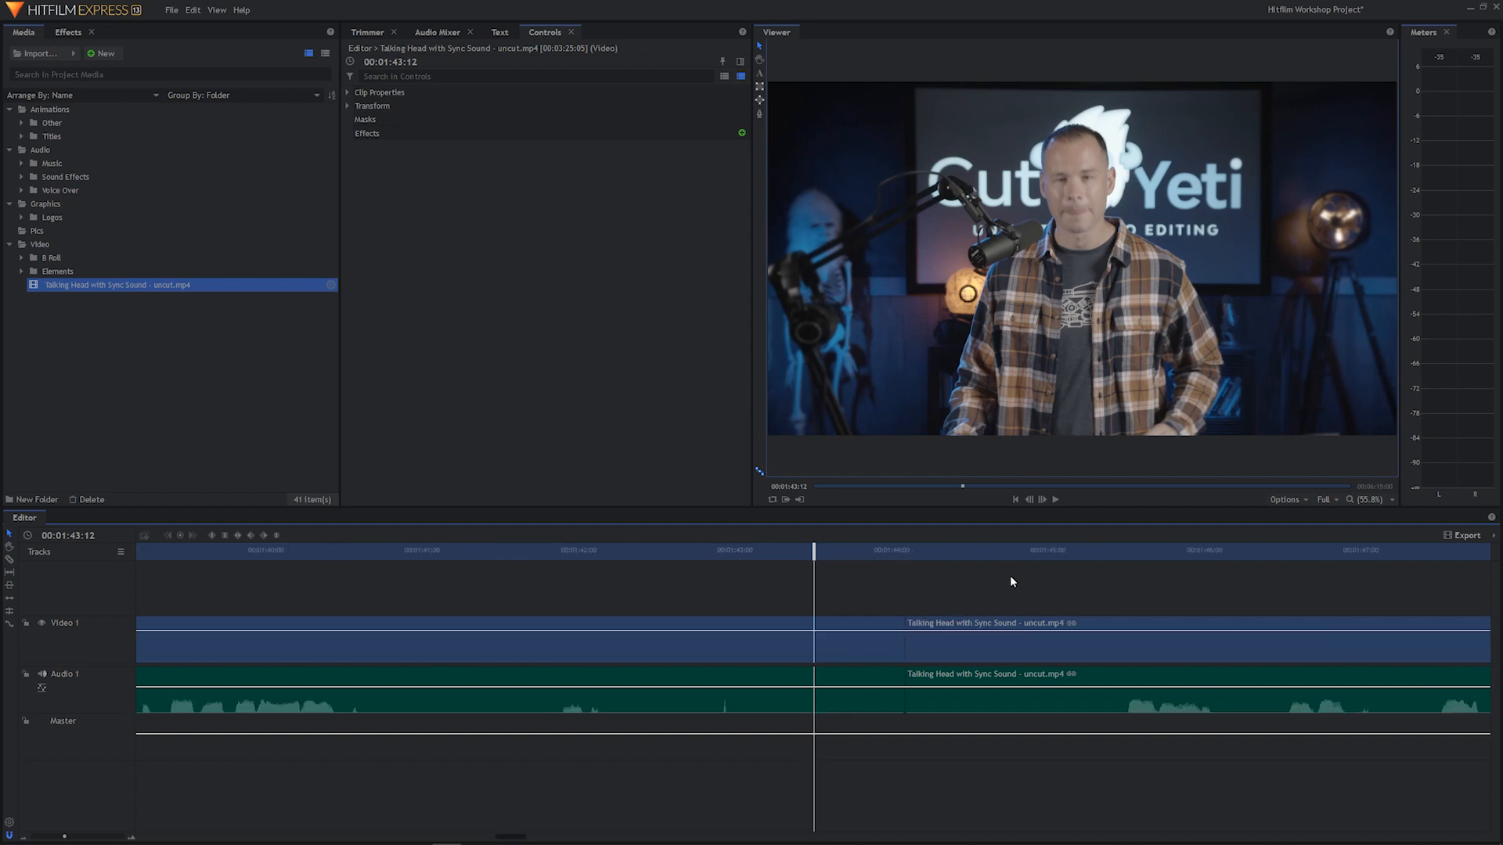
scroll(1011, 581, down, 2)
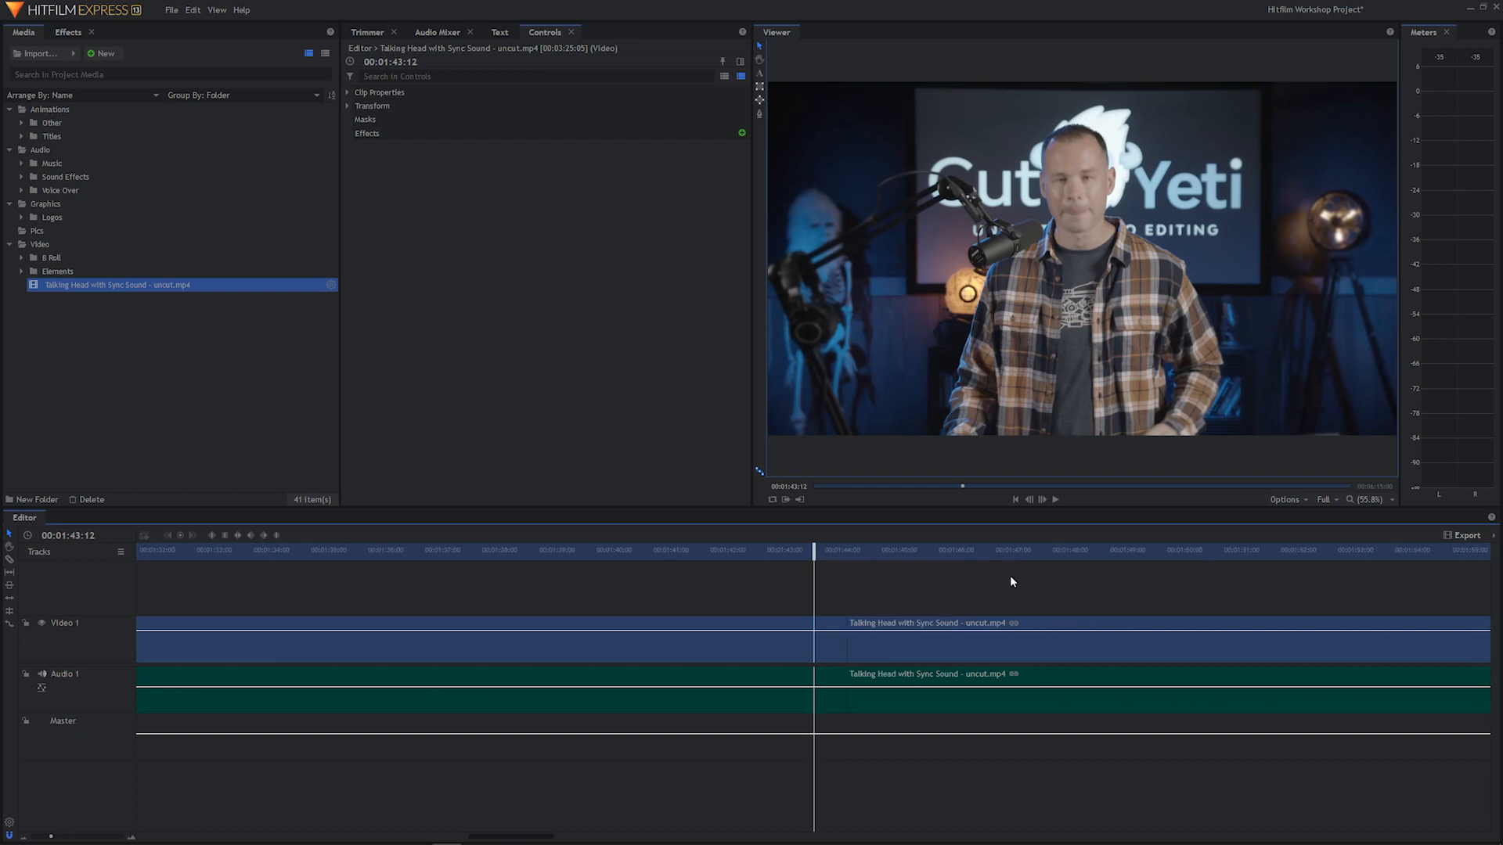
scroll(1012, 582, down, 2)
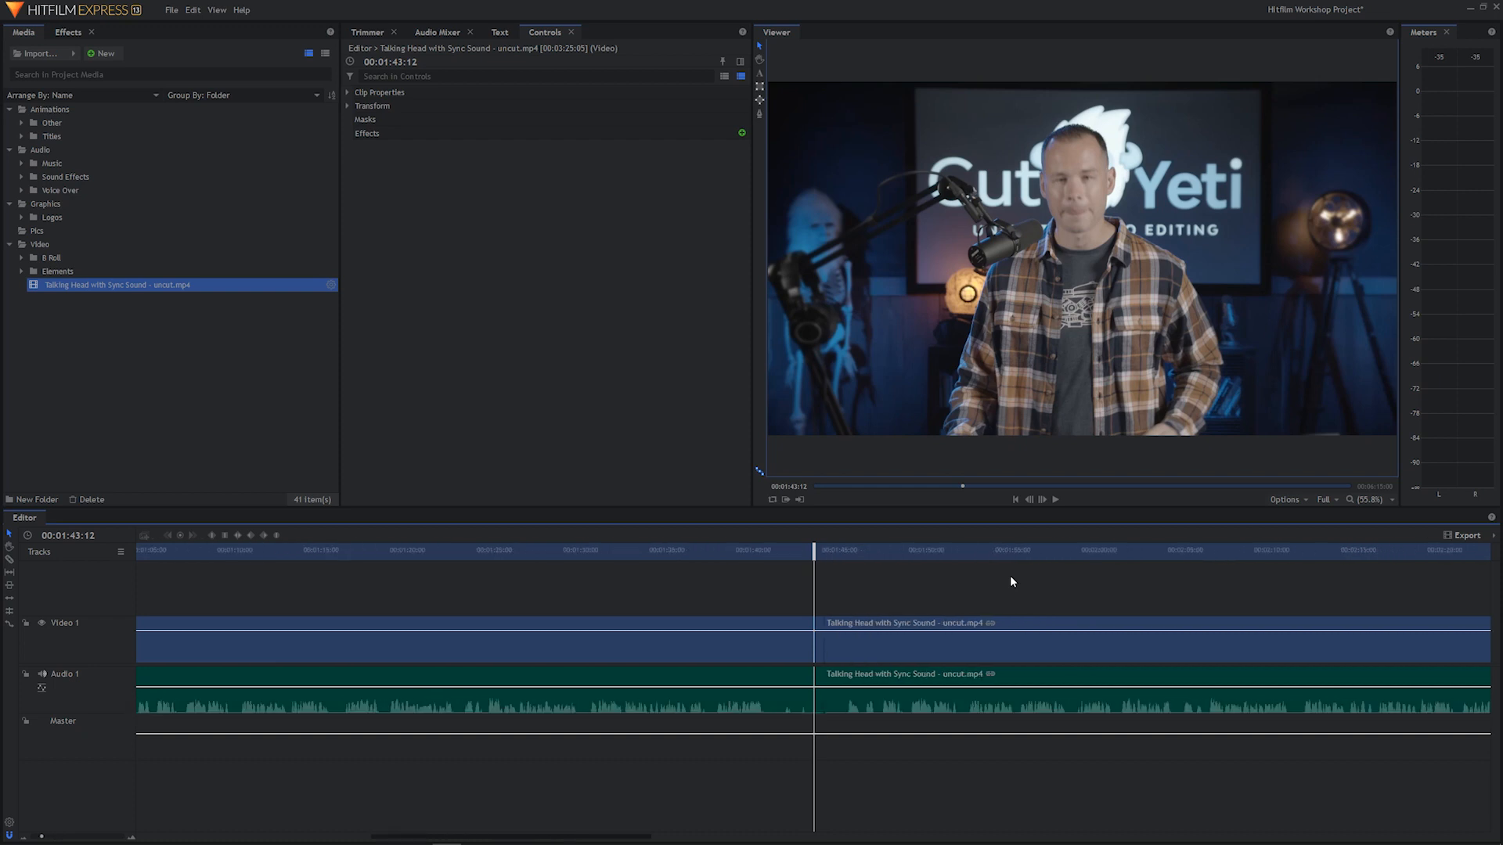
scroll(1010, 576, down, 2)
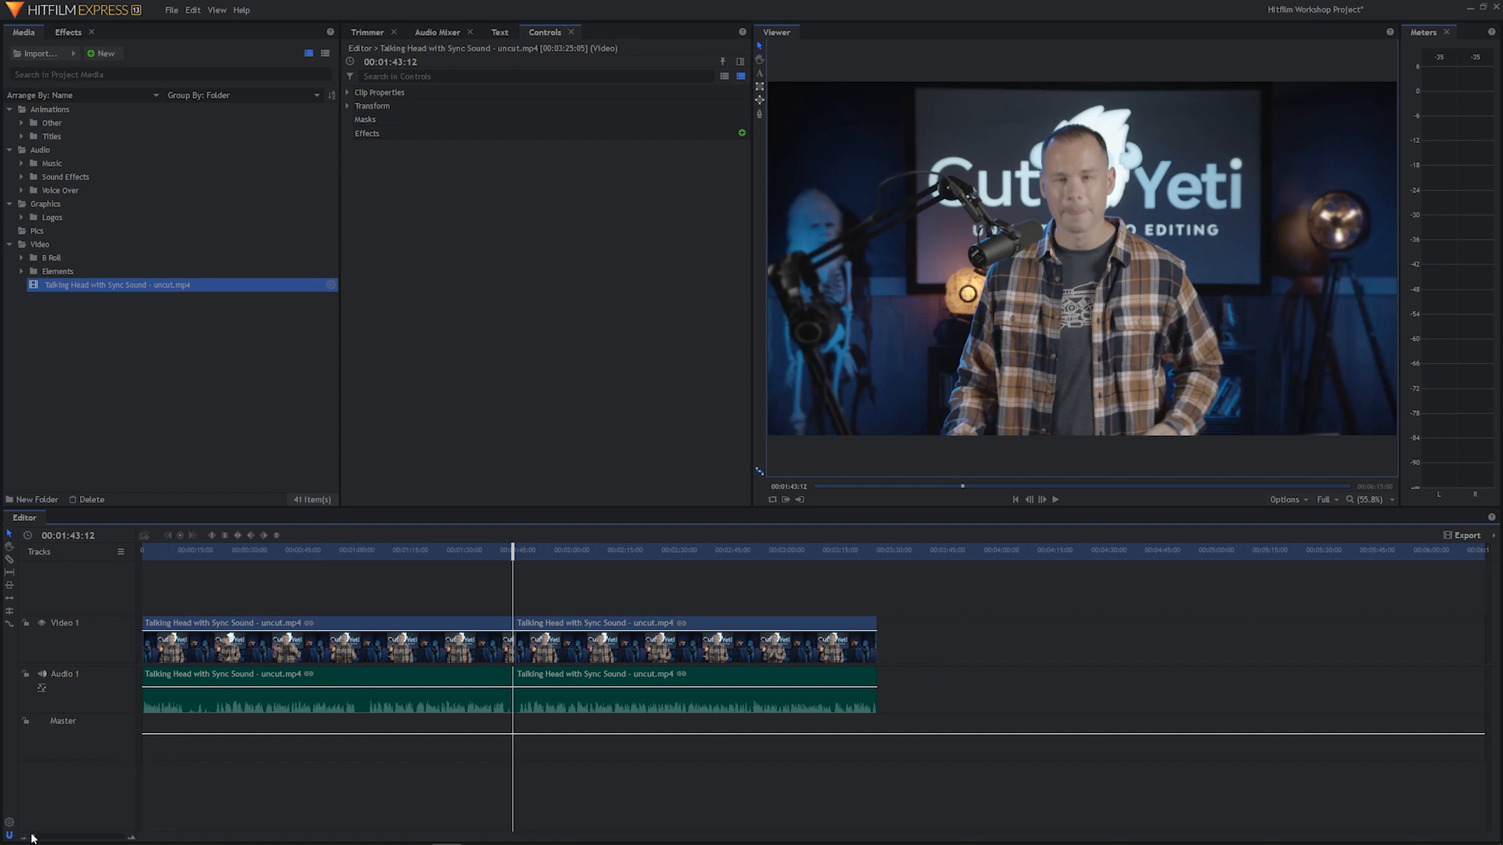
mouse_move(33, 839)
mouse_down()
mouse_move(173, 840)
mouse_move(26, 830)
mouse_move(51, 832)
mouse_up()
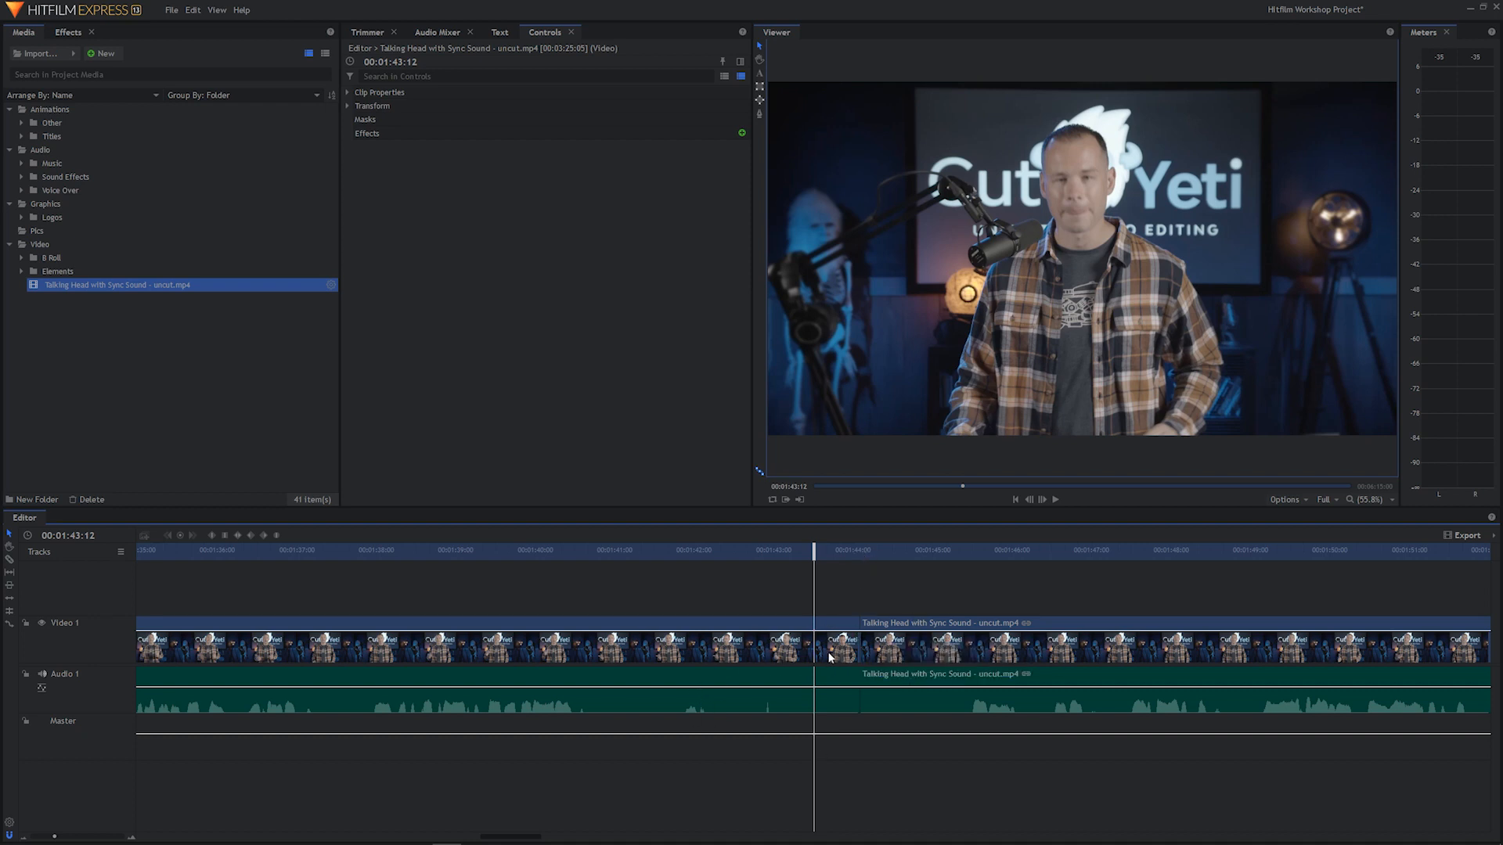
- Select the talking-head clips before and after the cut in turn, each with its linked audio, ending on the first clip
click(686, 658)
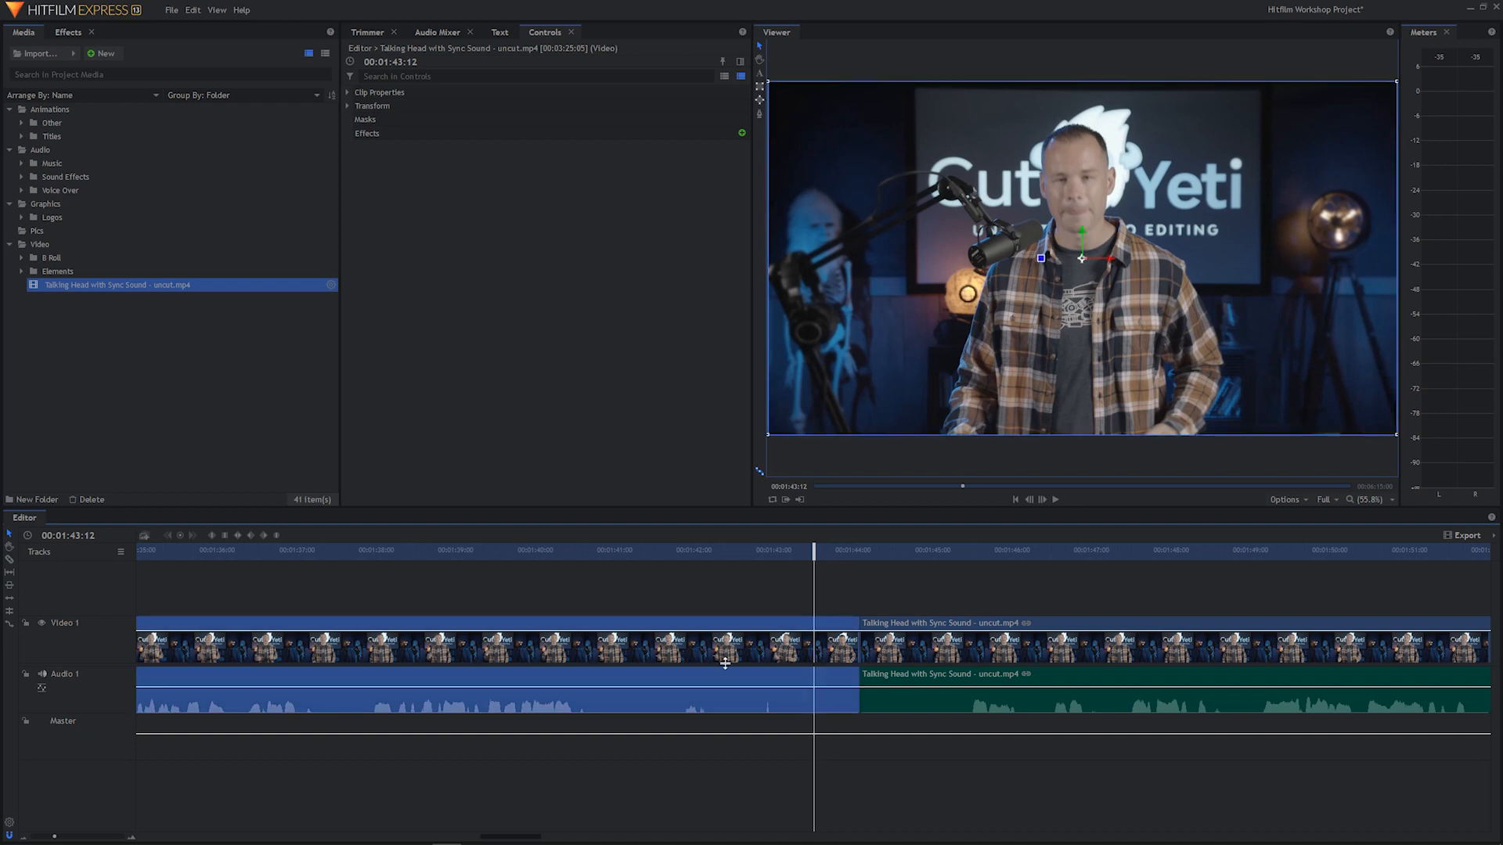
click(1093, 658)
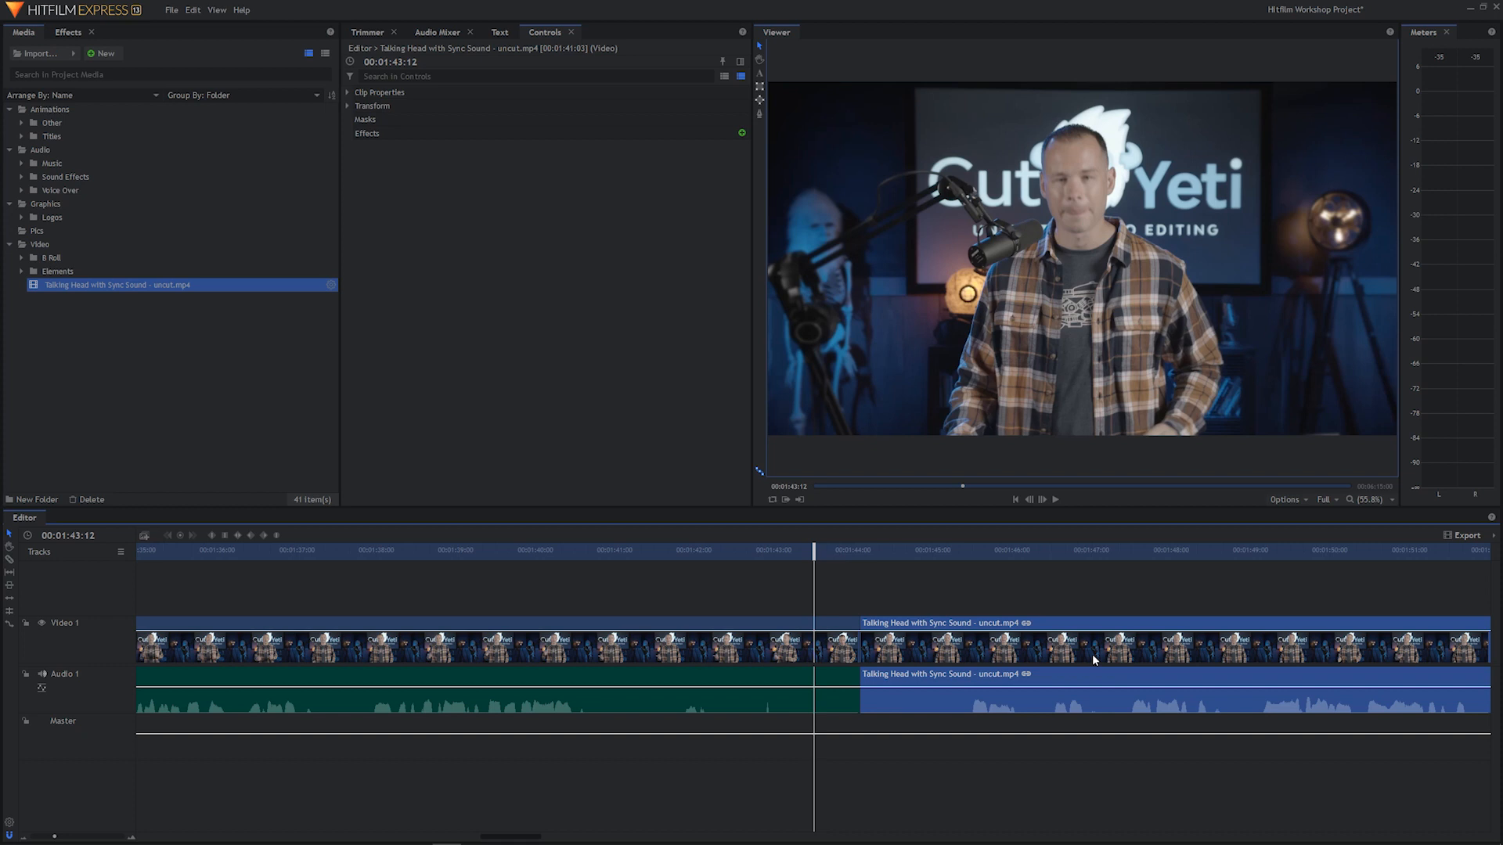
click(689, 656)
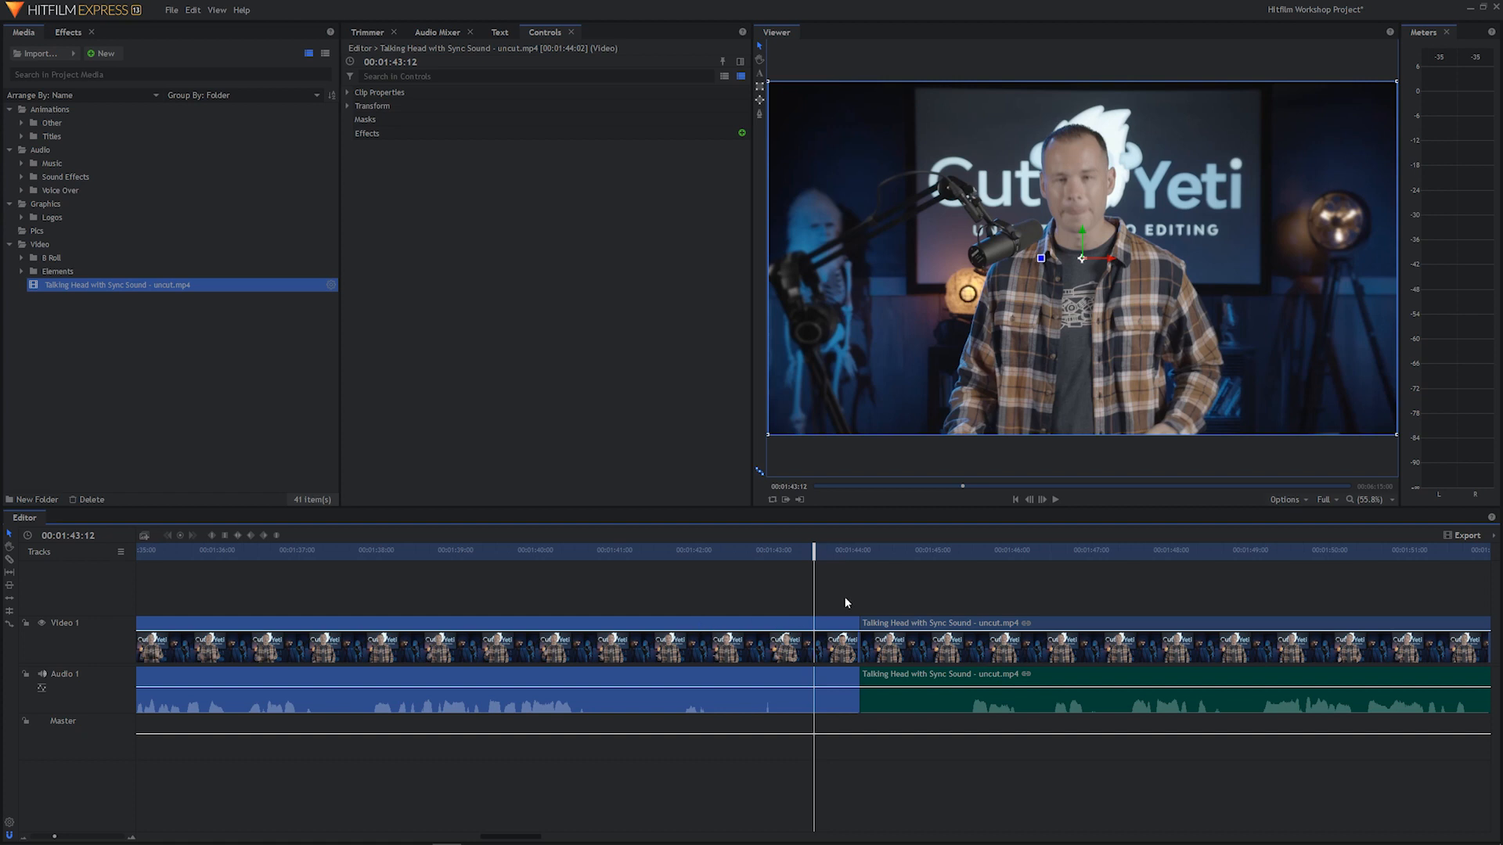
scroll(846, 603, down, 3)
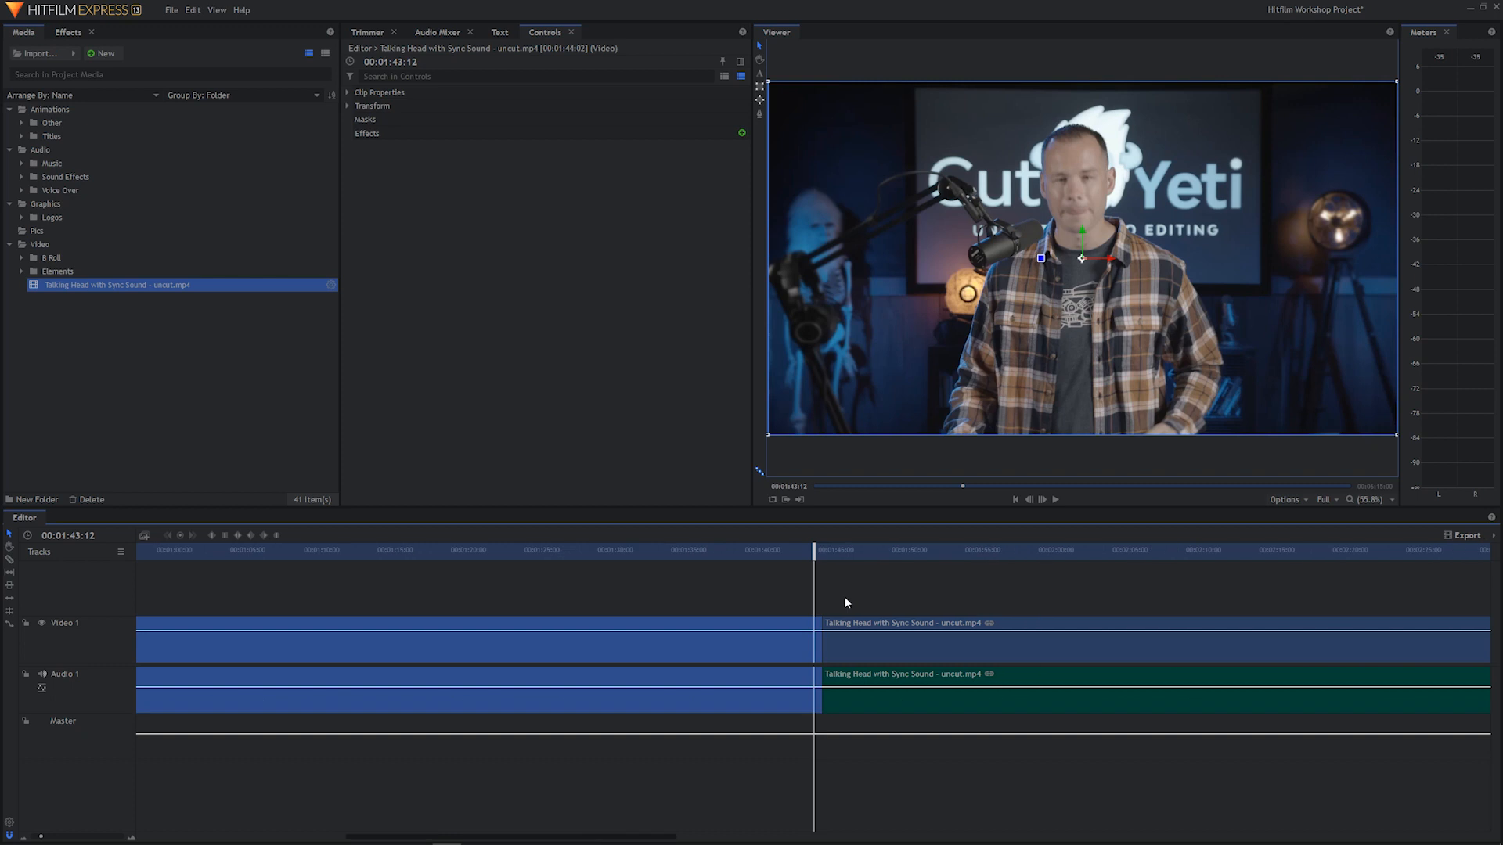
scroll(845, 602, down, 3)
scroll(846, 602, down, 2)
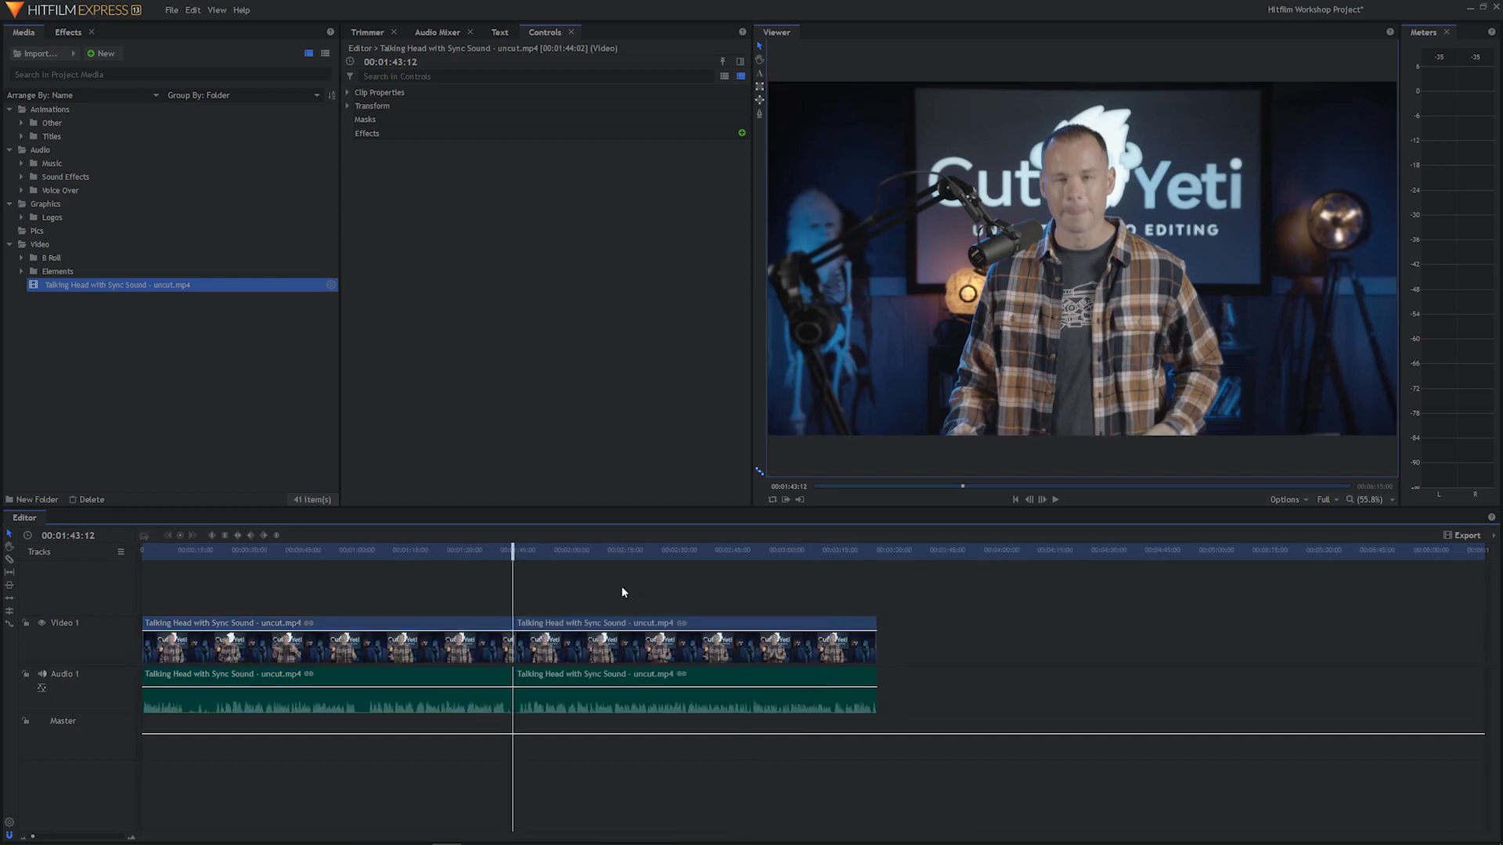
drag(621, 586, 807, 713)
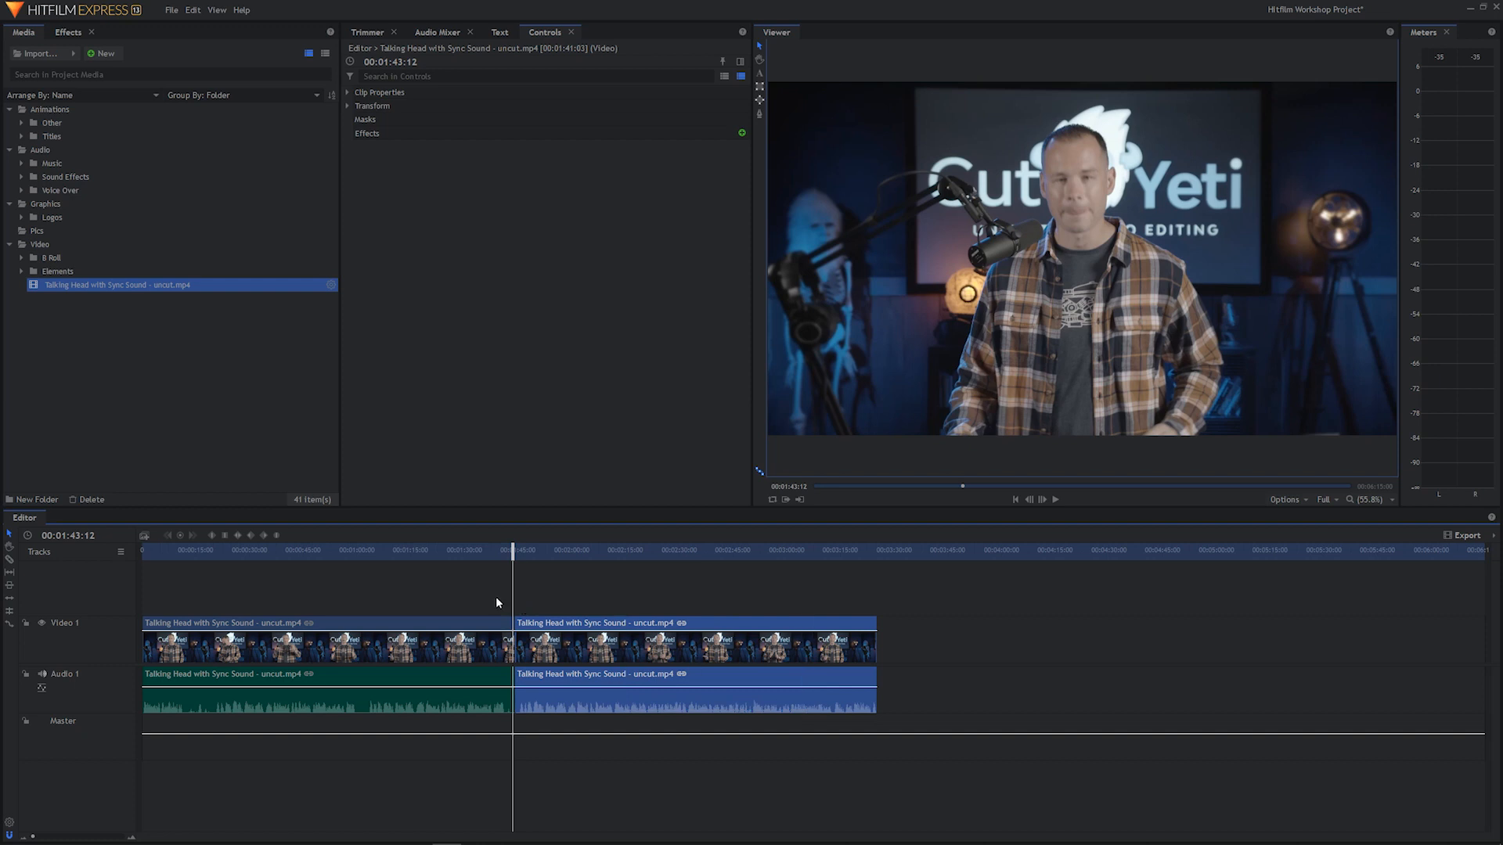
drag(495, 596, 312, 716)
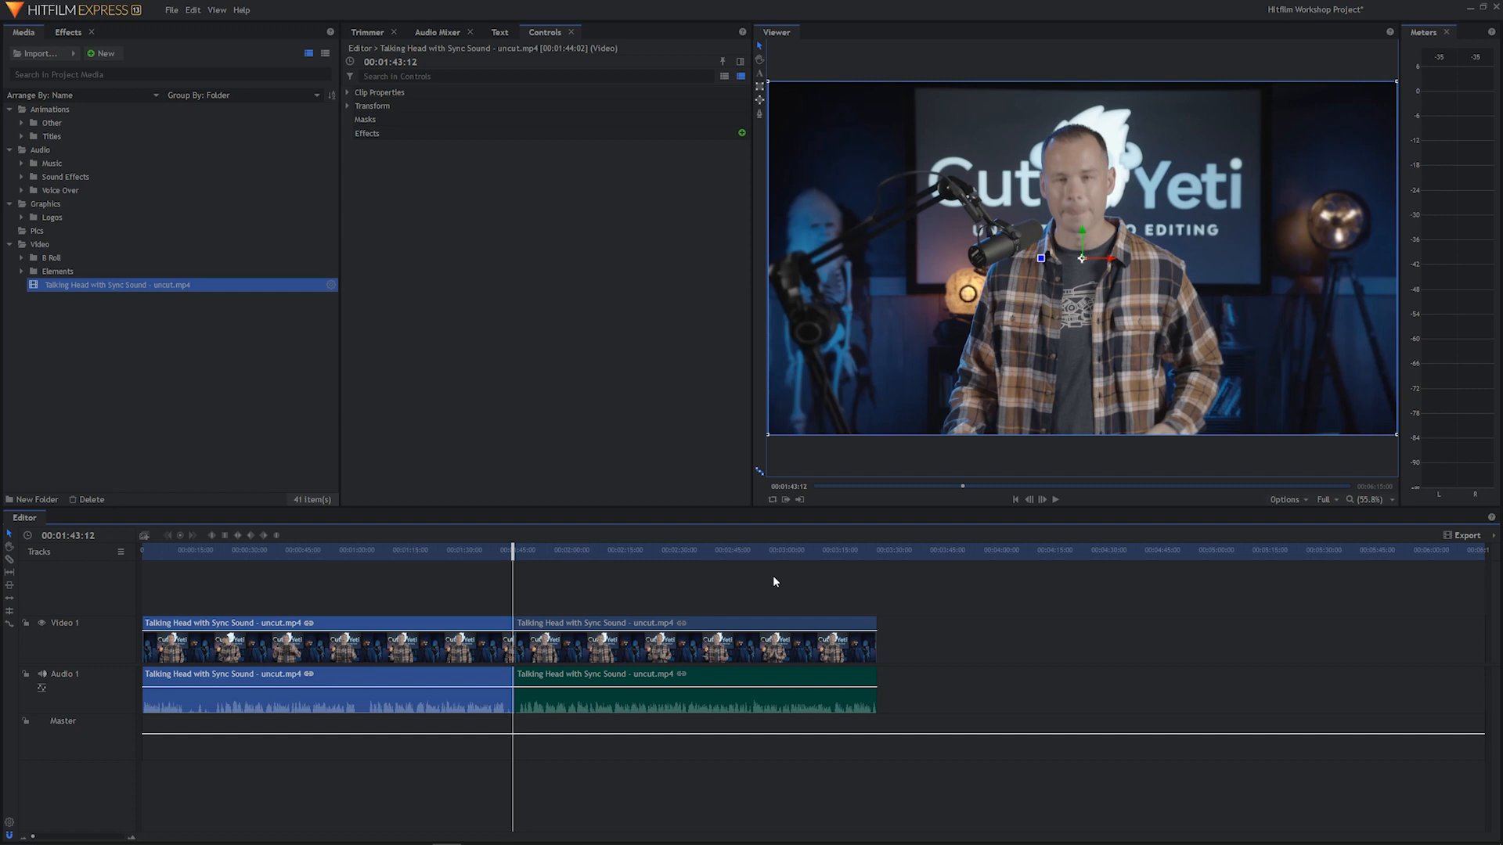
- Try a ripple delete of the first talking-head clip with its linked audio, and undo it
drag(460, 600, 300, 699)
key(shift+Delete)
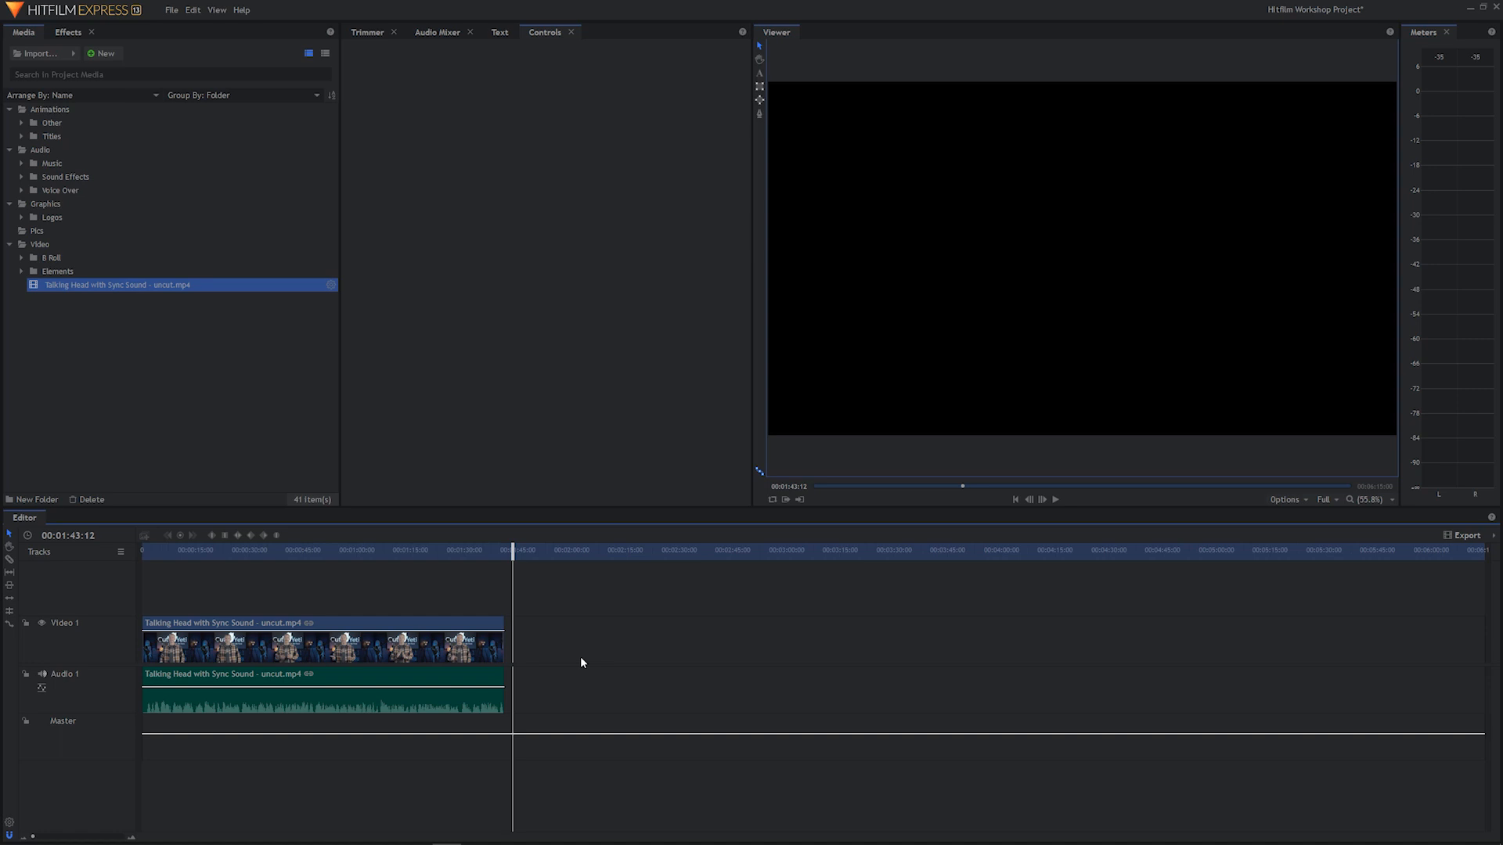
key(ctrl+v)
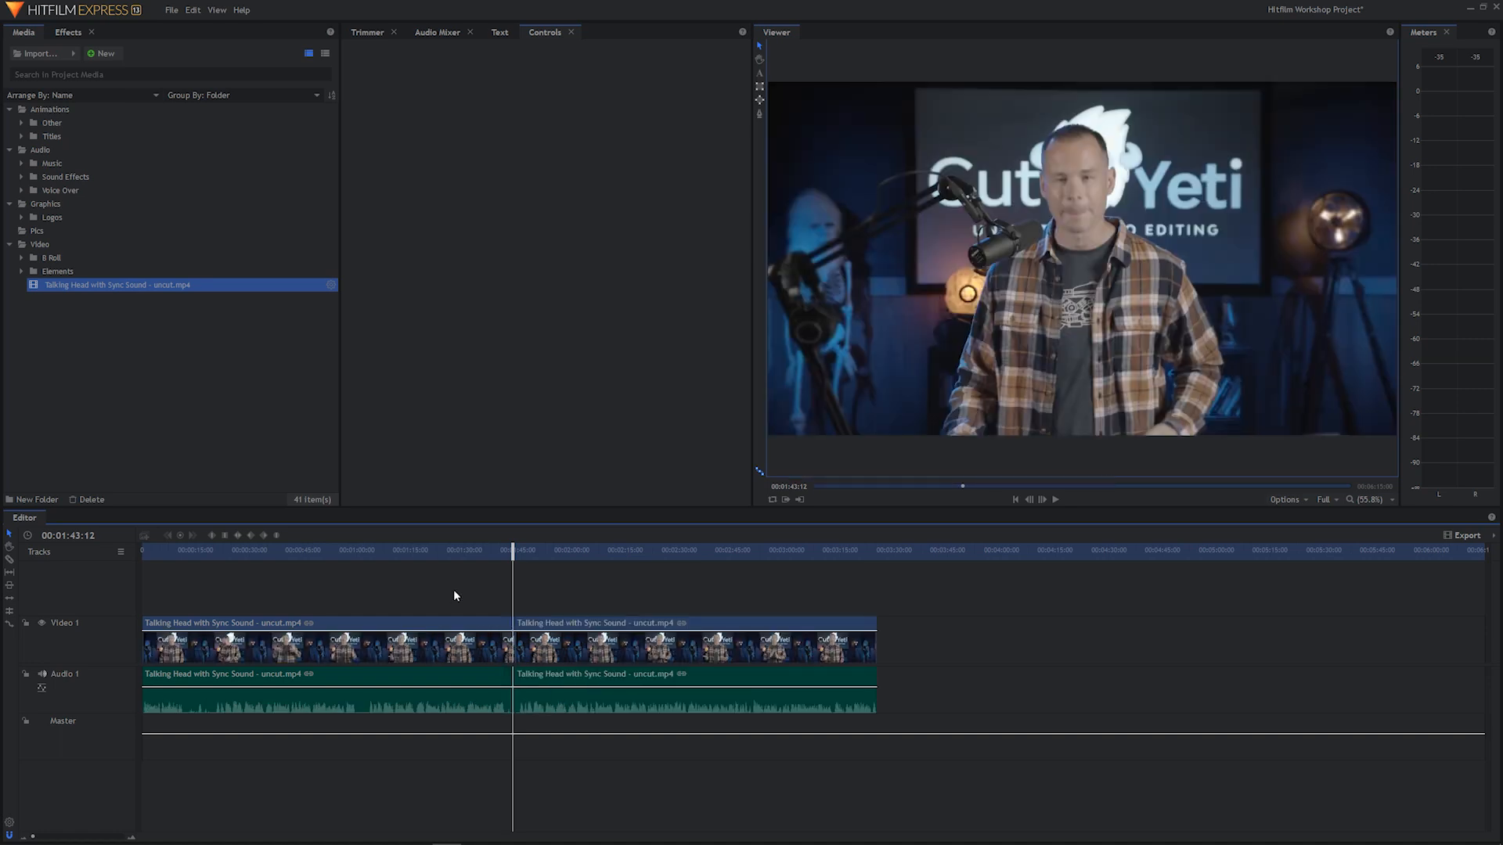
- Try a plain delete of the first talking-head clip and its audio that leaves the gap, and undo it
drag(453, 589, 364, 658)
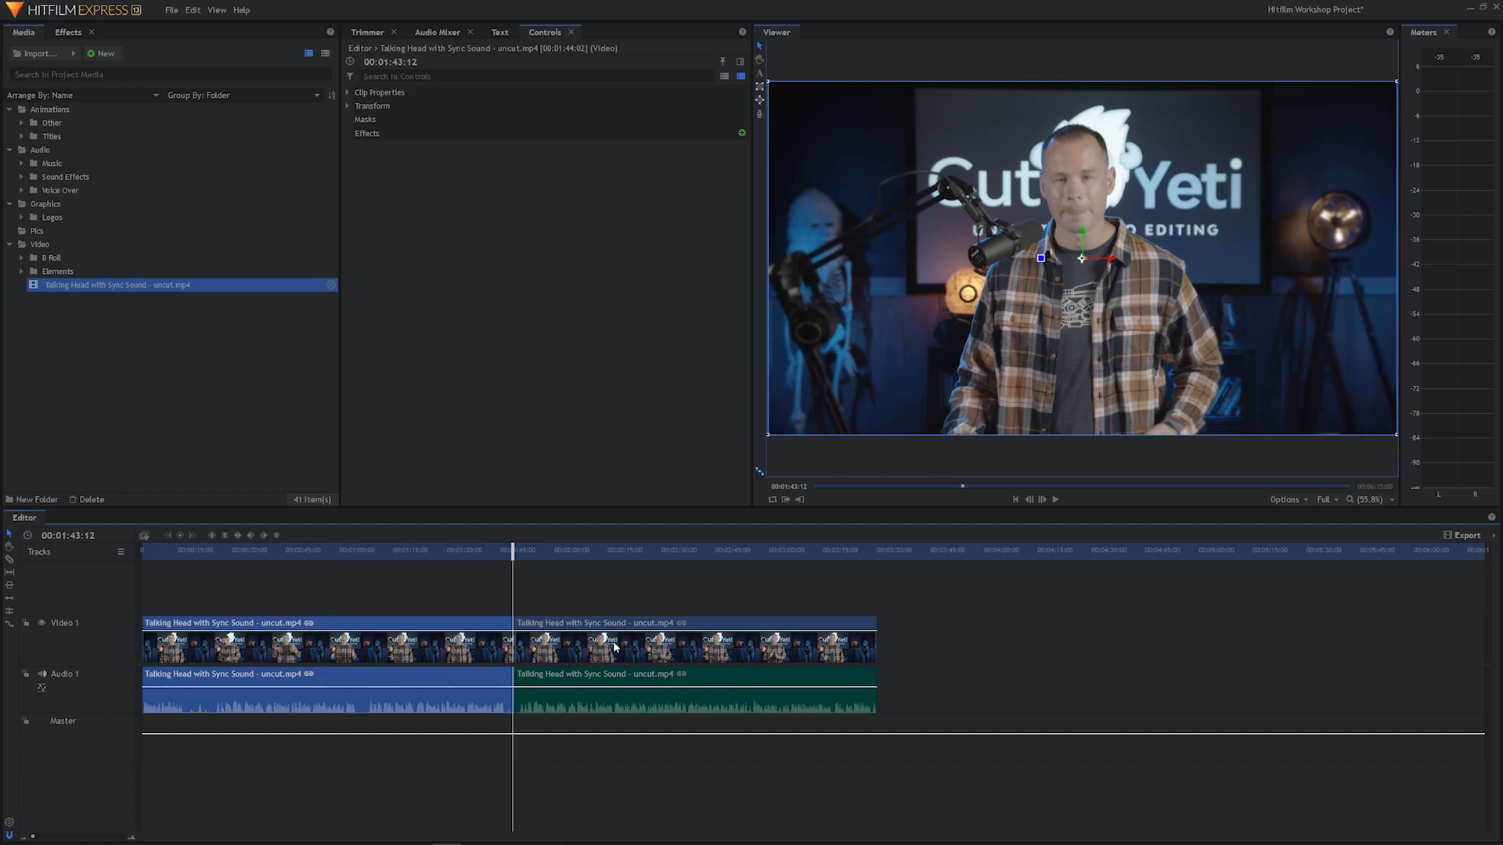
key(Delete)
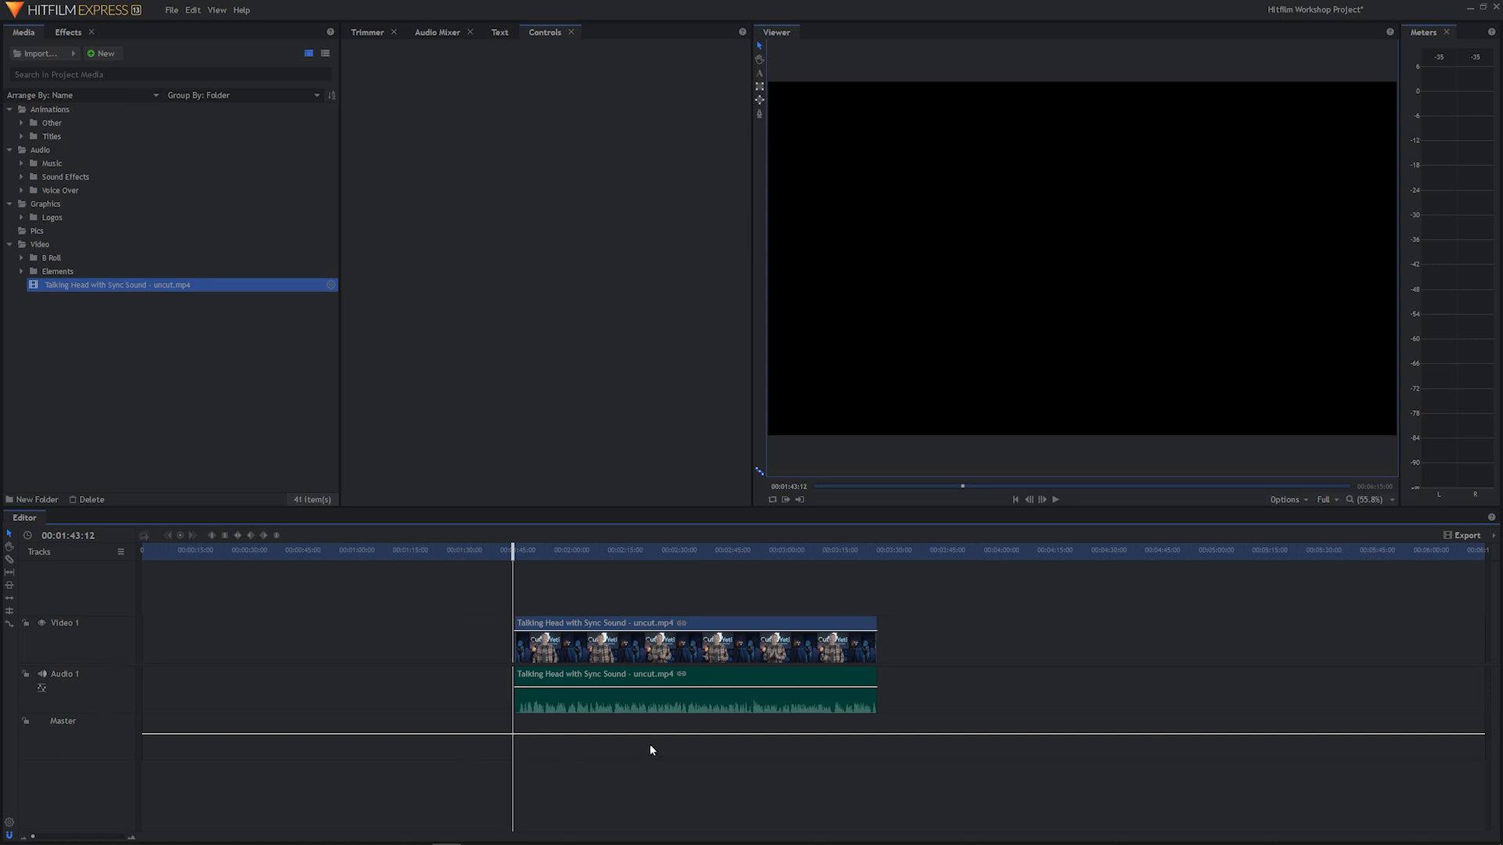
key(ctrl+z)
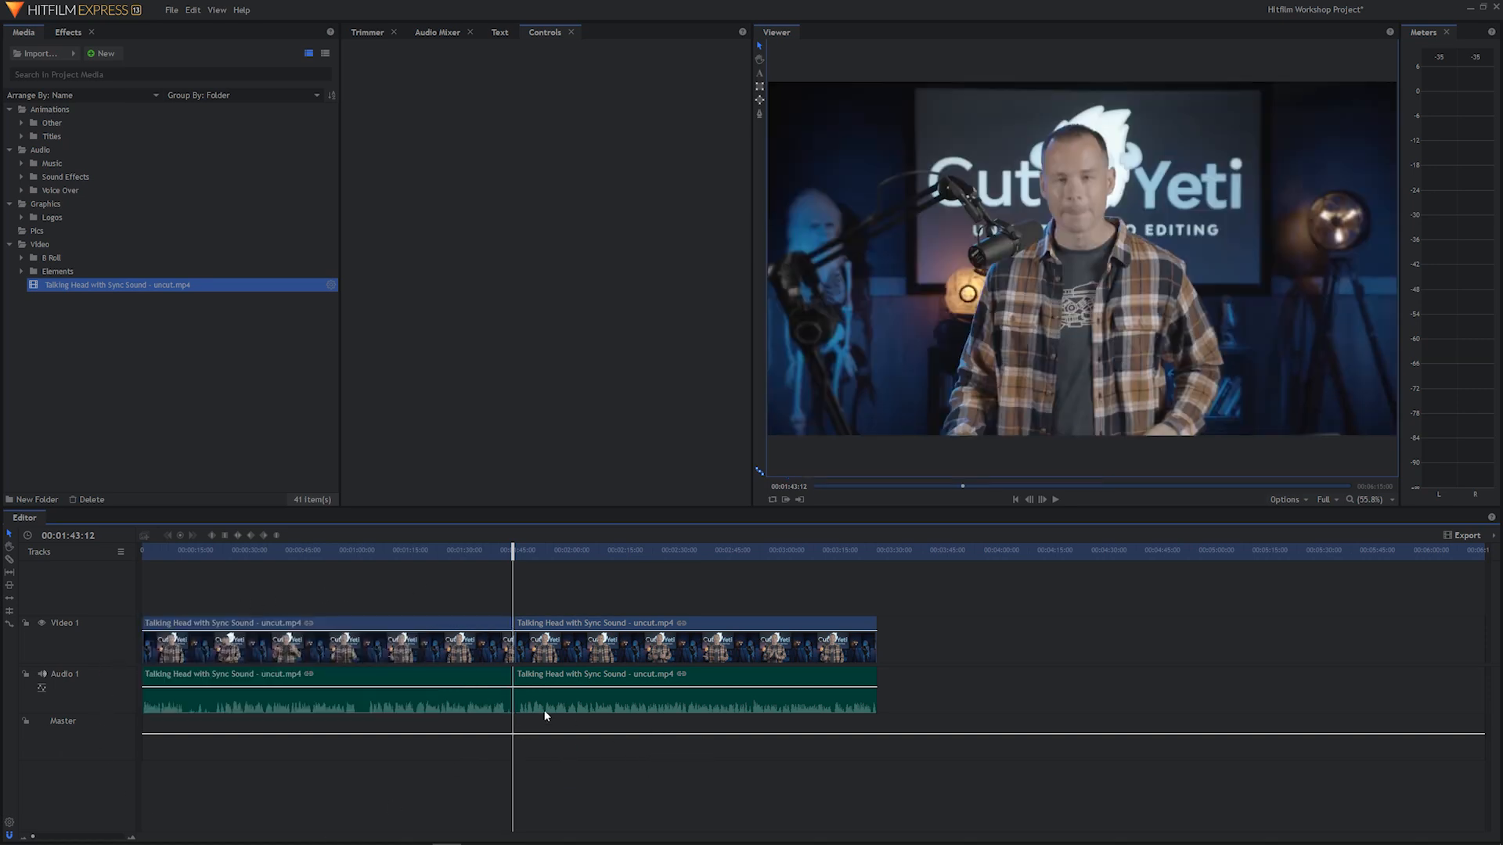
- Ripple delete the first talking-head clip with its audio twice, undoing the deletion each time
click(479, 626)
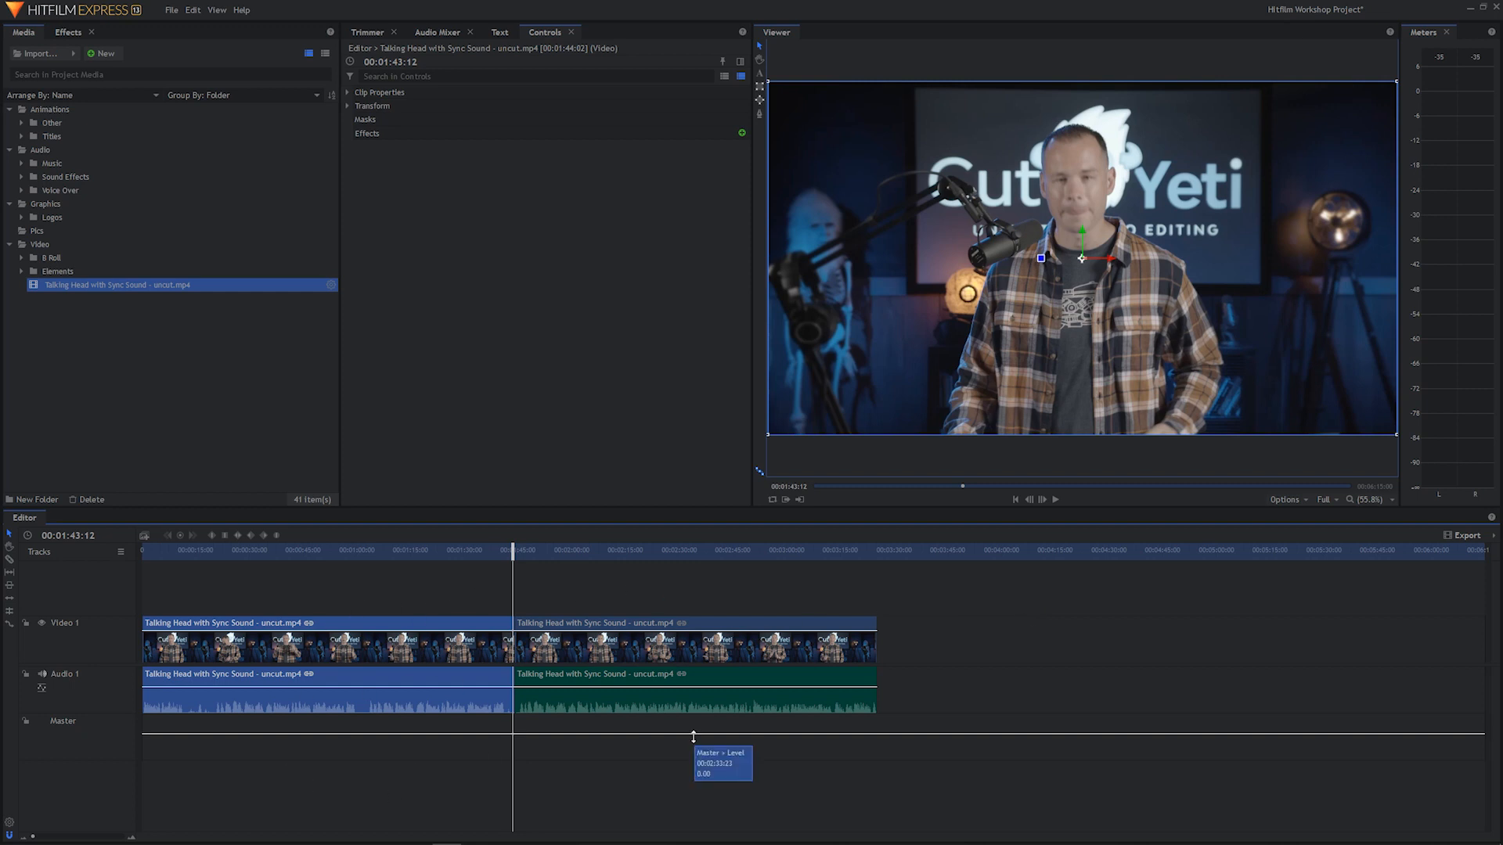
key(shift+Delete)
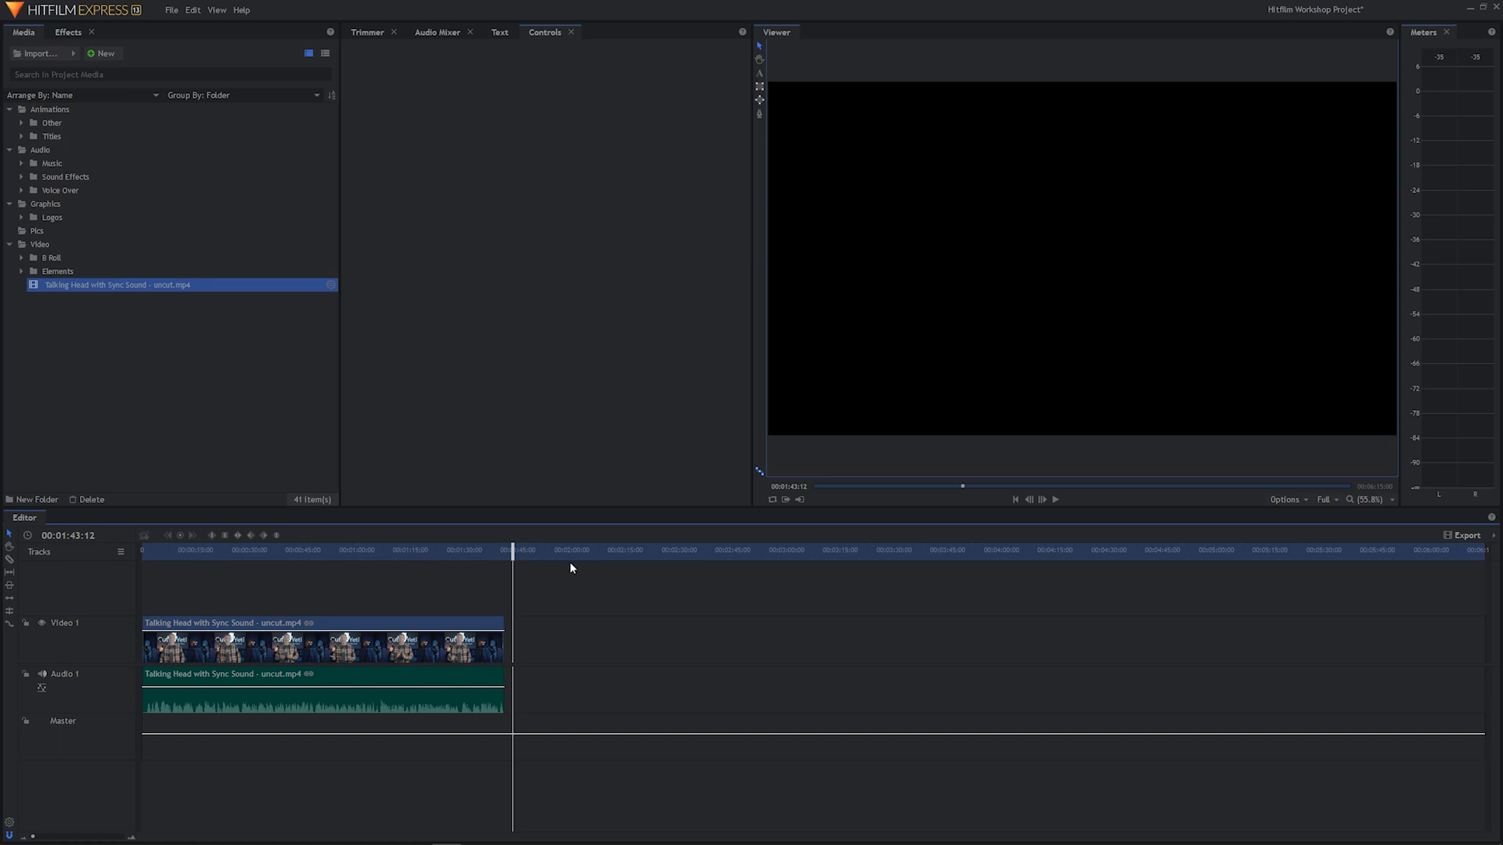
key(ctrl+z)
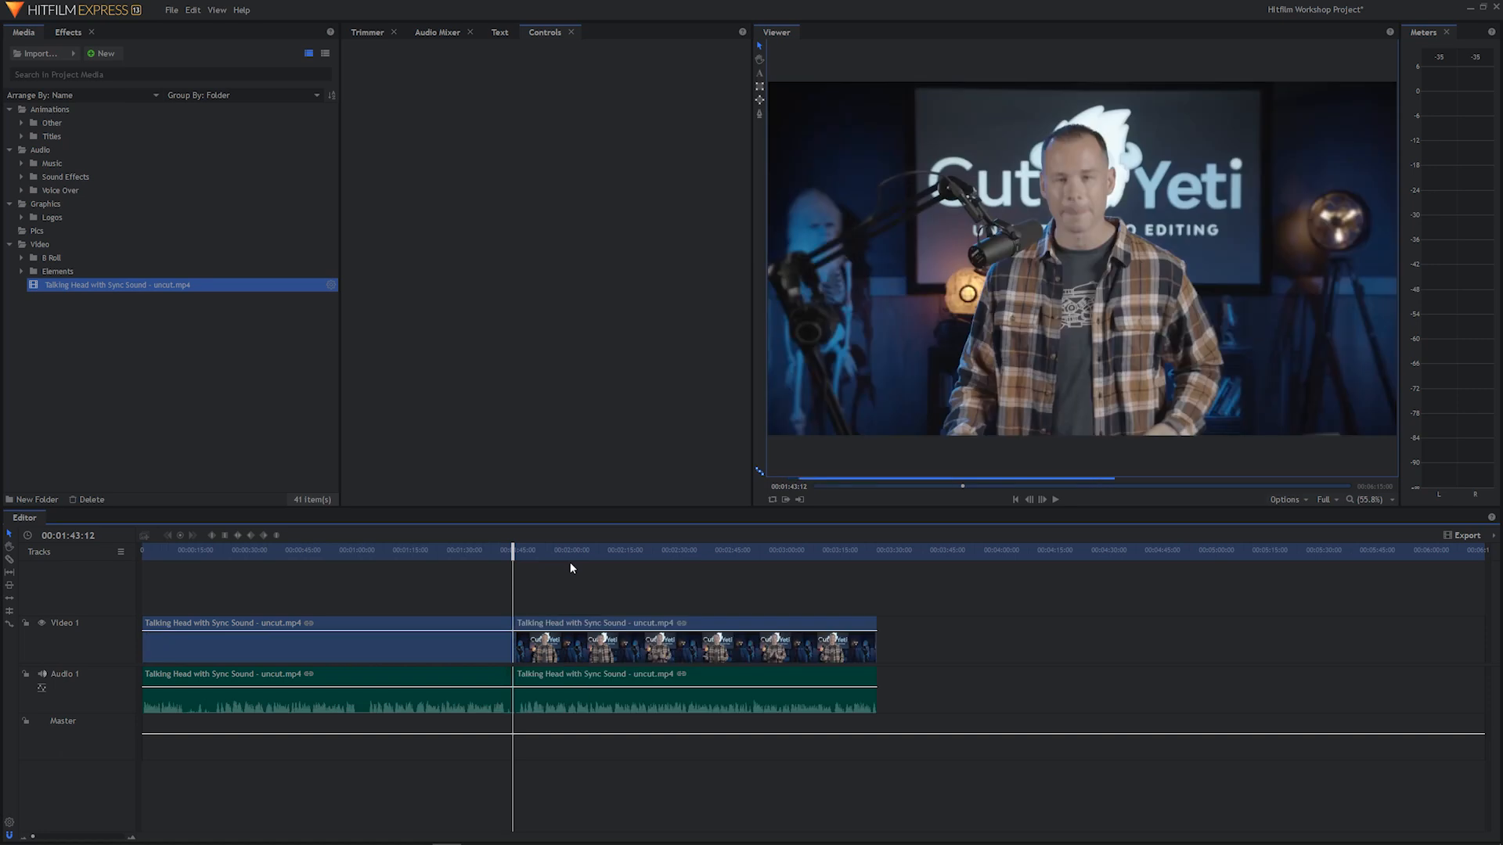
drag(472, 601, 352, 734)
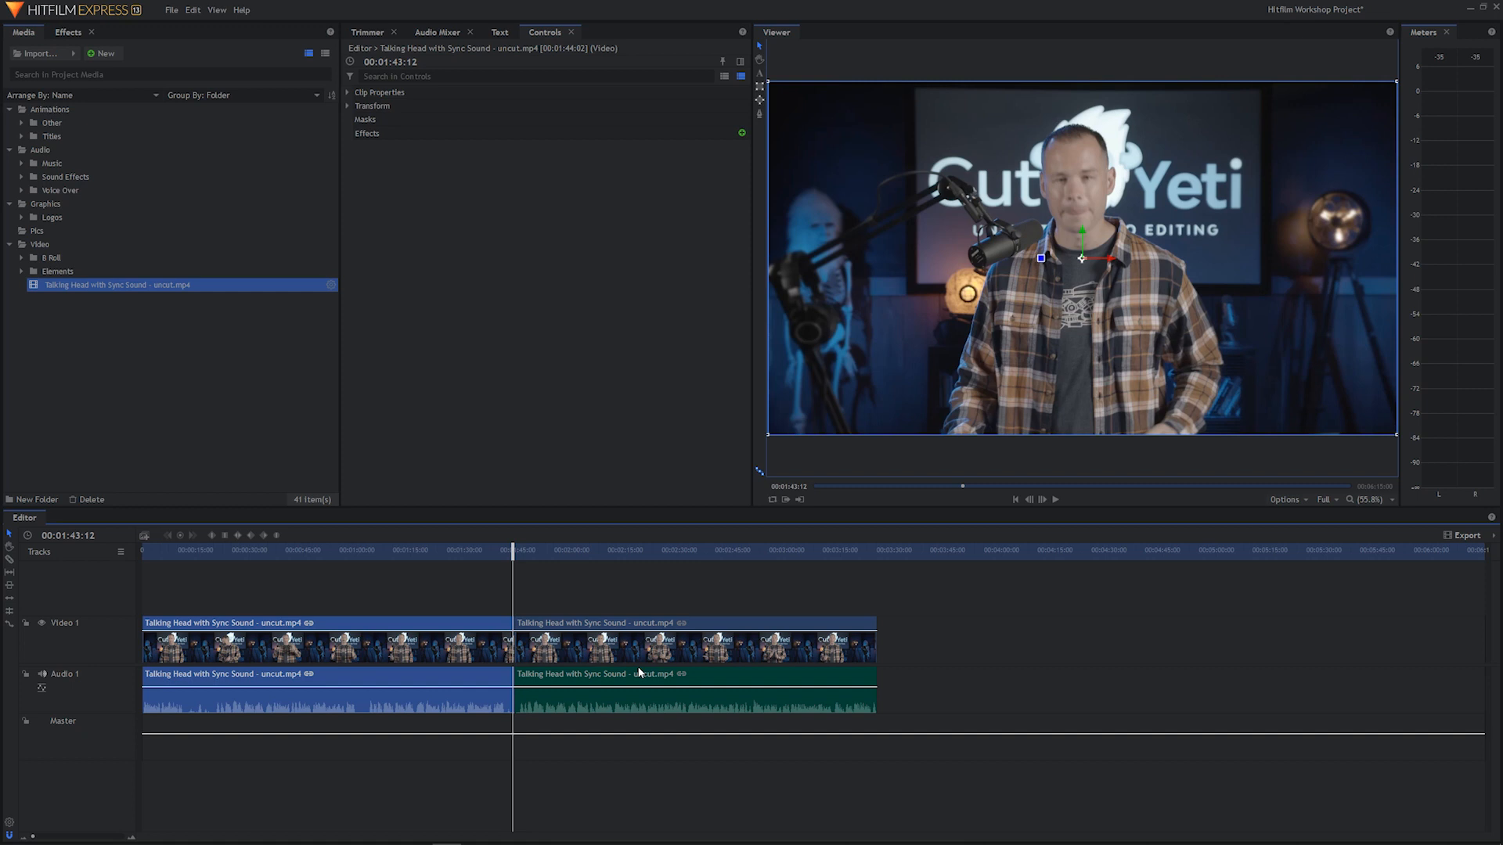
key(shift+Delete)
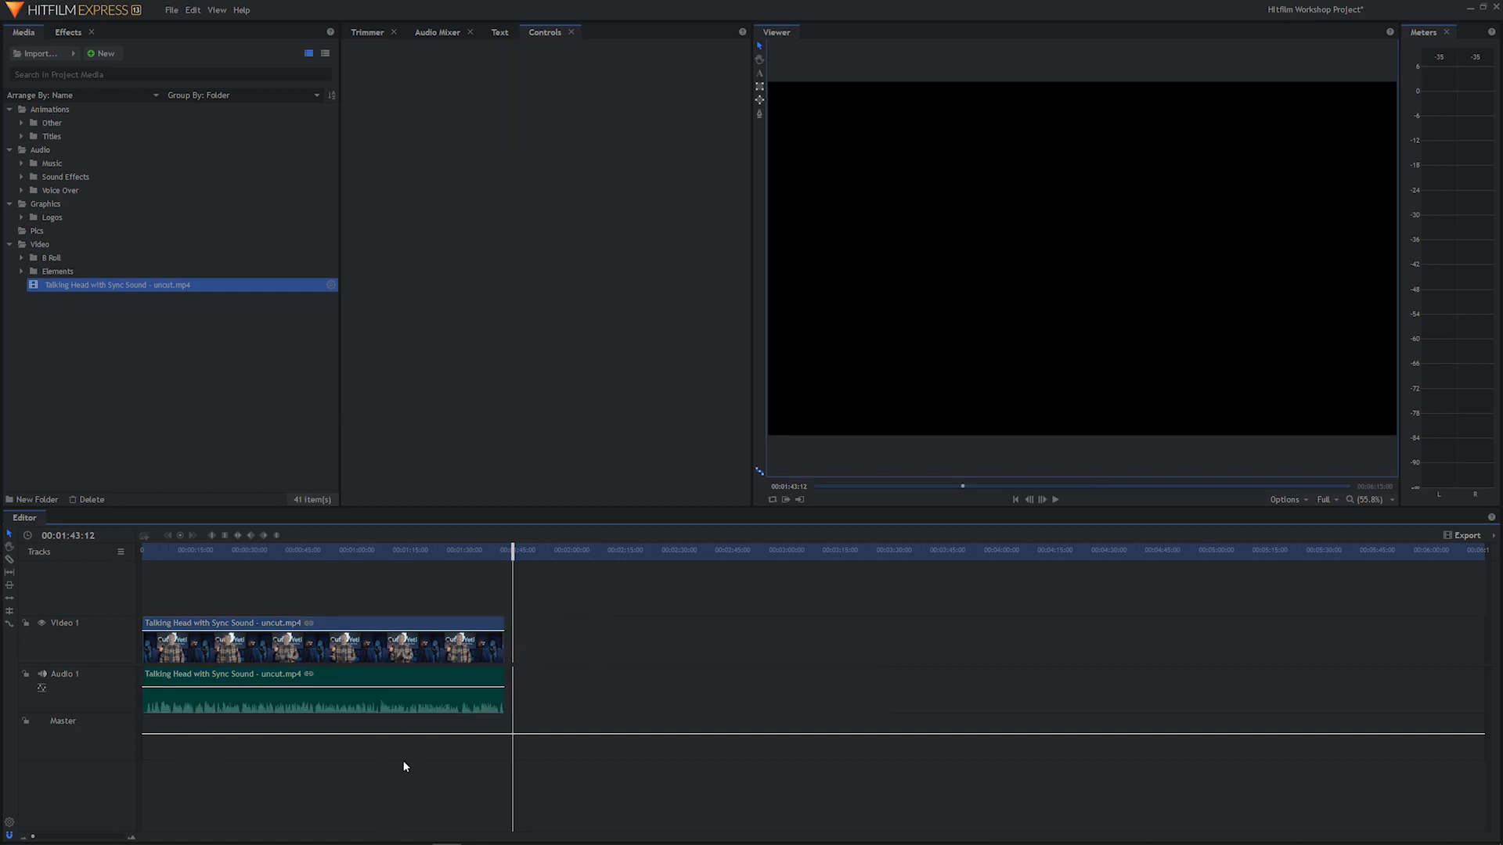
key(ctrl+z)
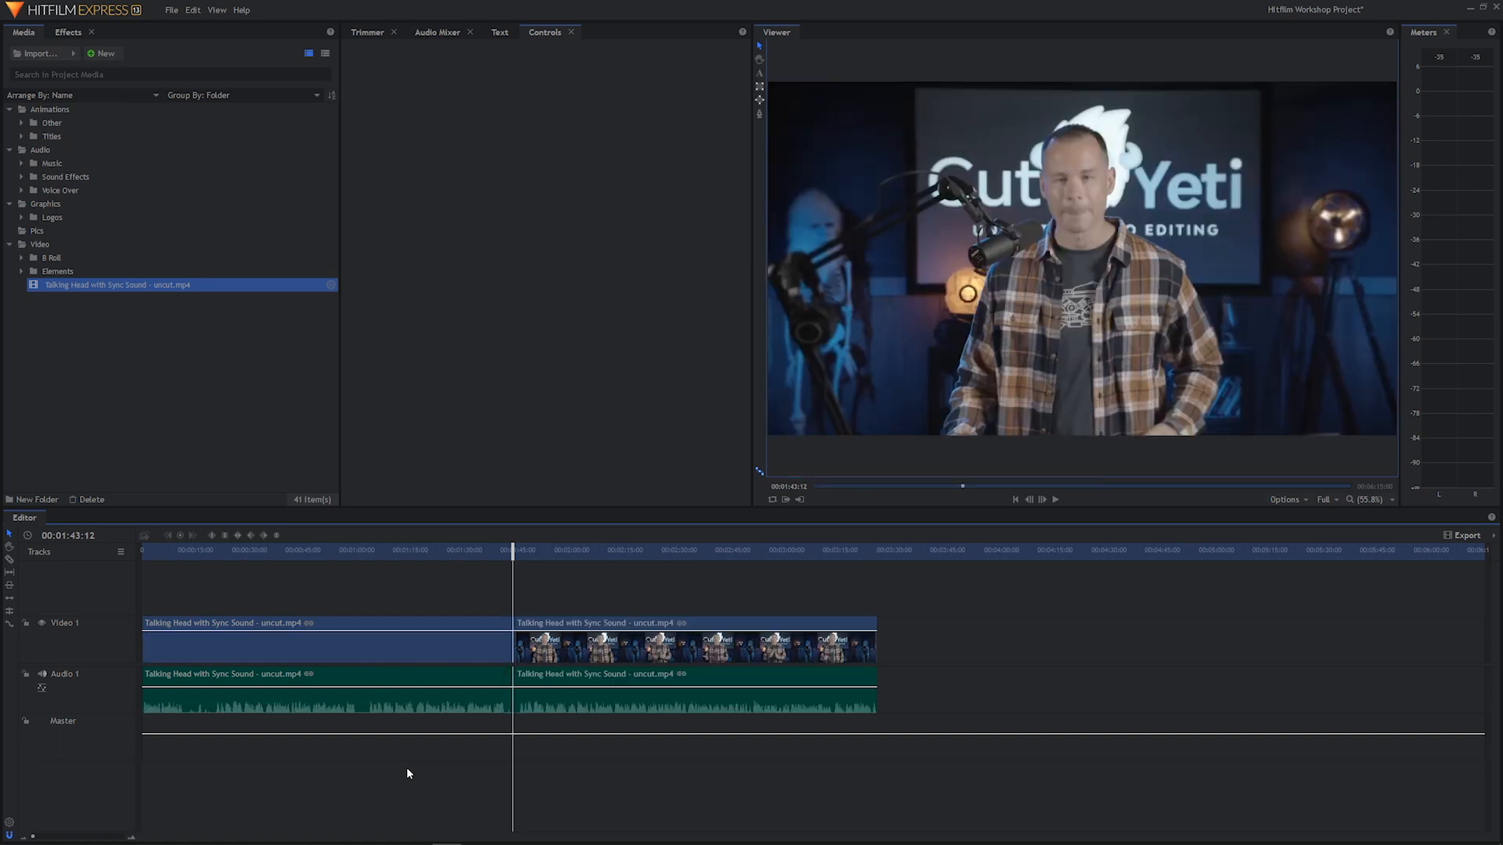
- Delete the first talking-head clip with its audio and move the remaining clip to the very start of the timeline
drag(480, 595, 385, 669)
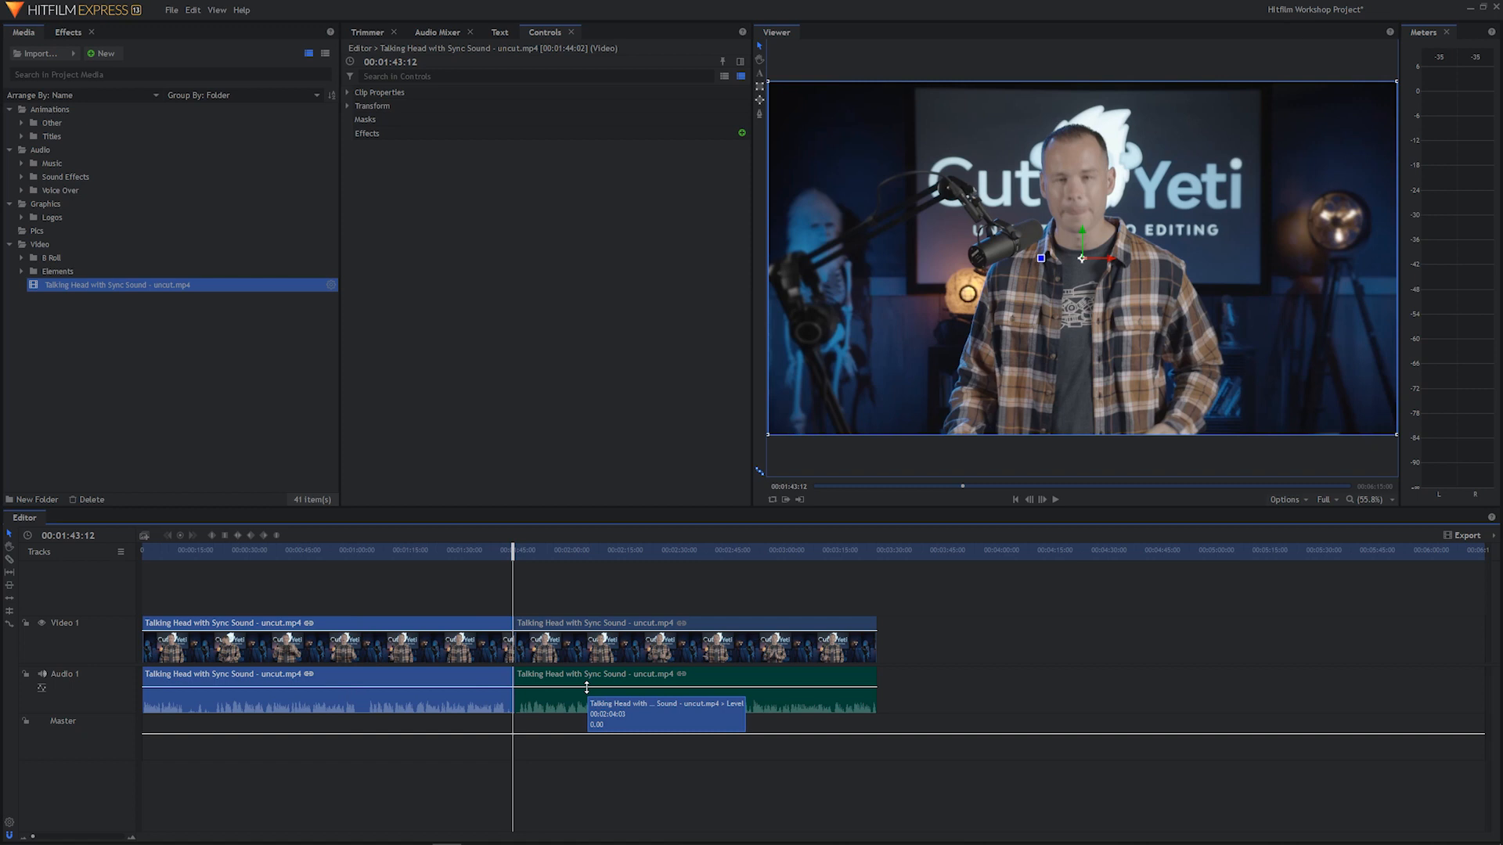
key(Delete)
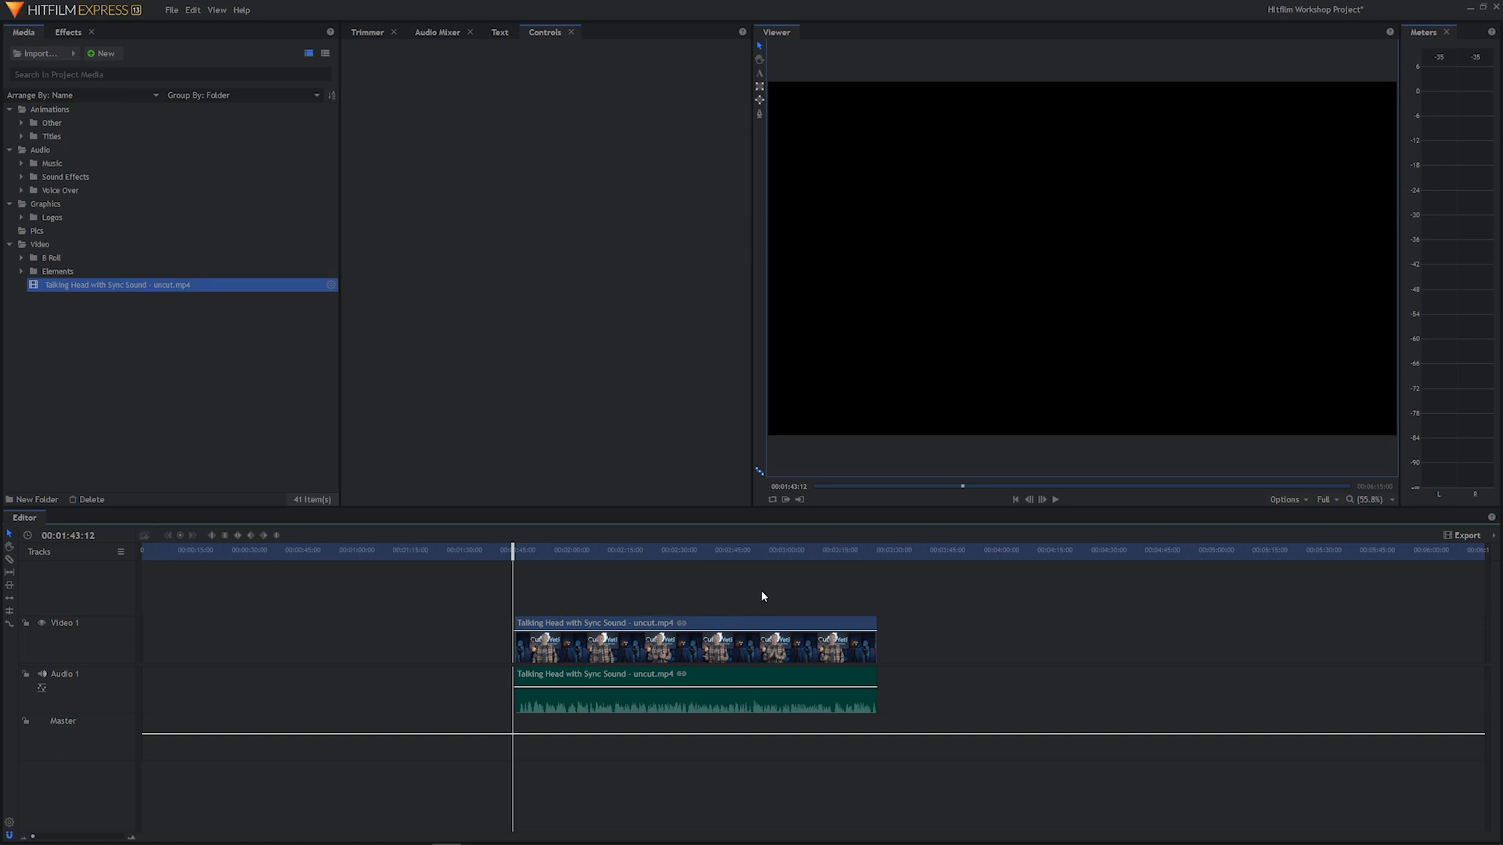
drag(762, 597, 673, 724)
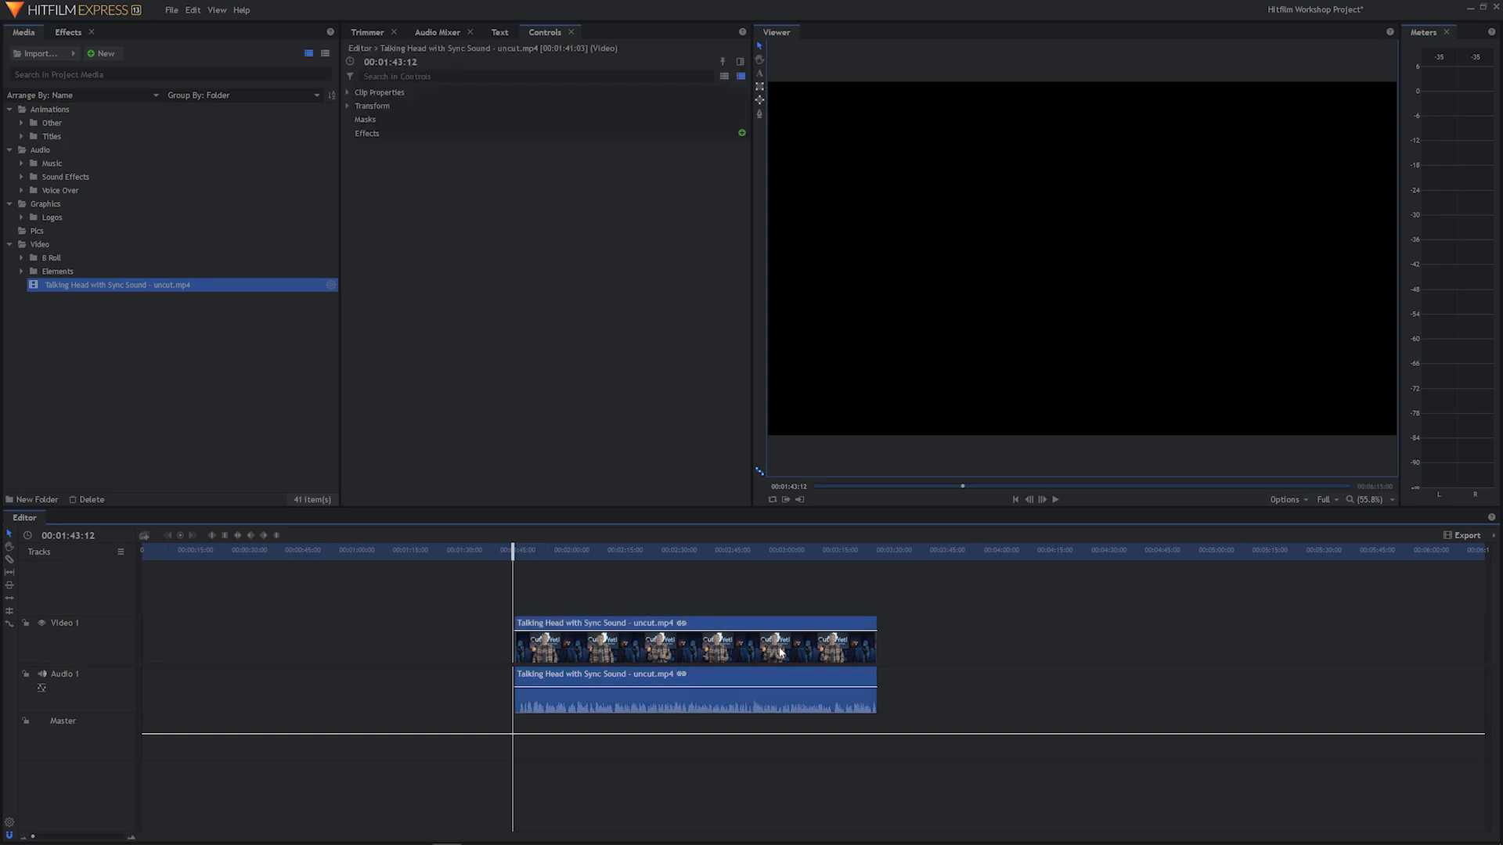
drag(780, 652, 405, 645)
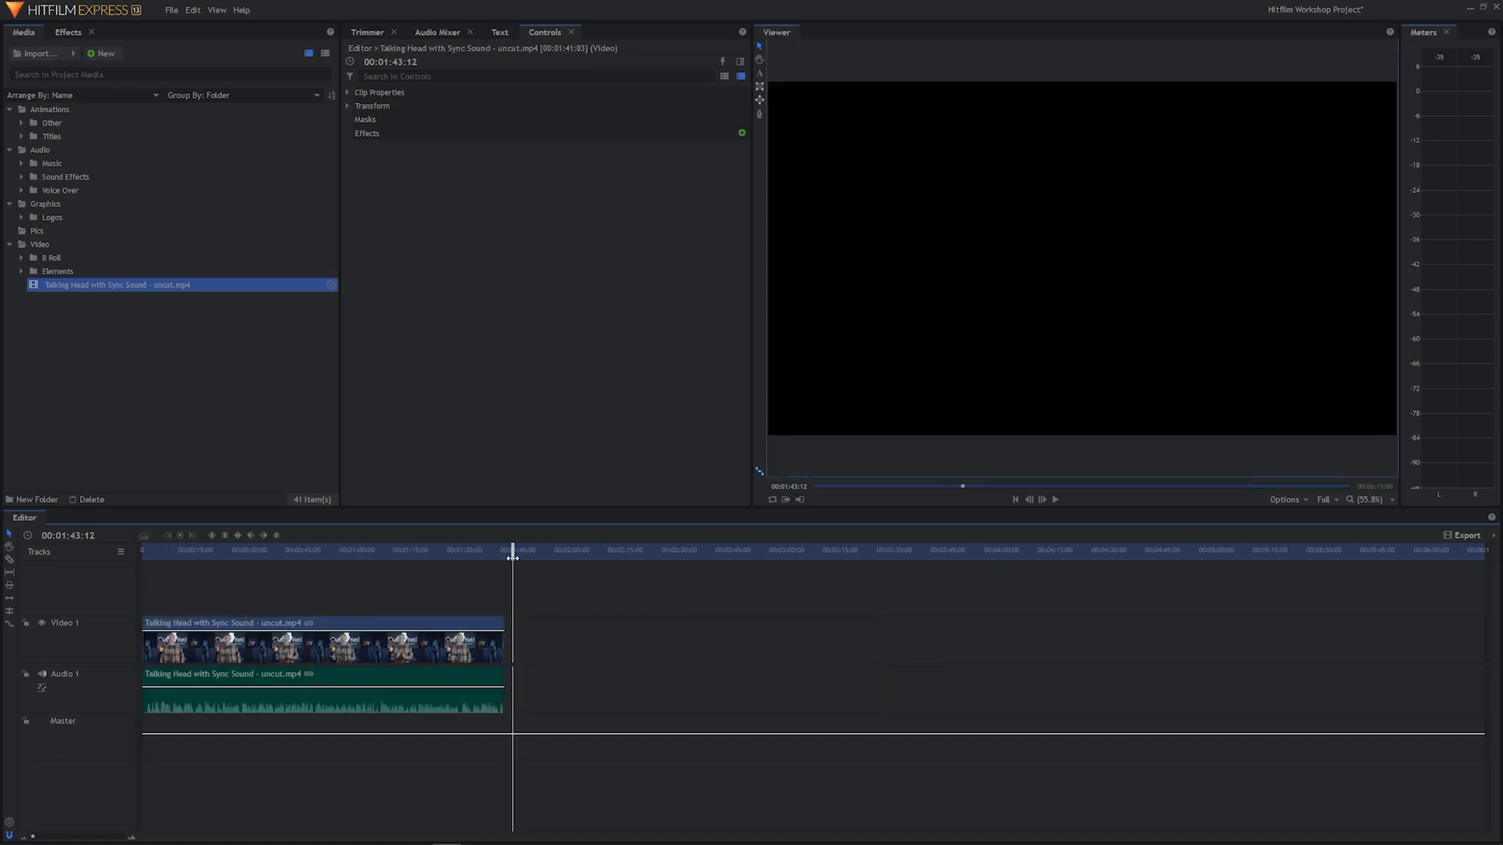
- Play the remaining talking-head clip from the start to its end and review its last frames near 00:01:40:21
drag(512, 550, 64, 591)
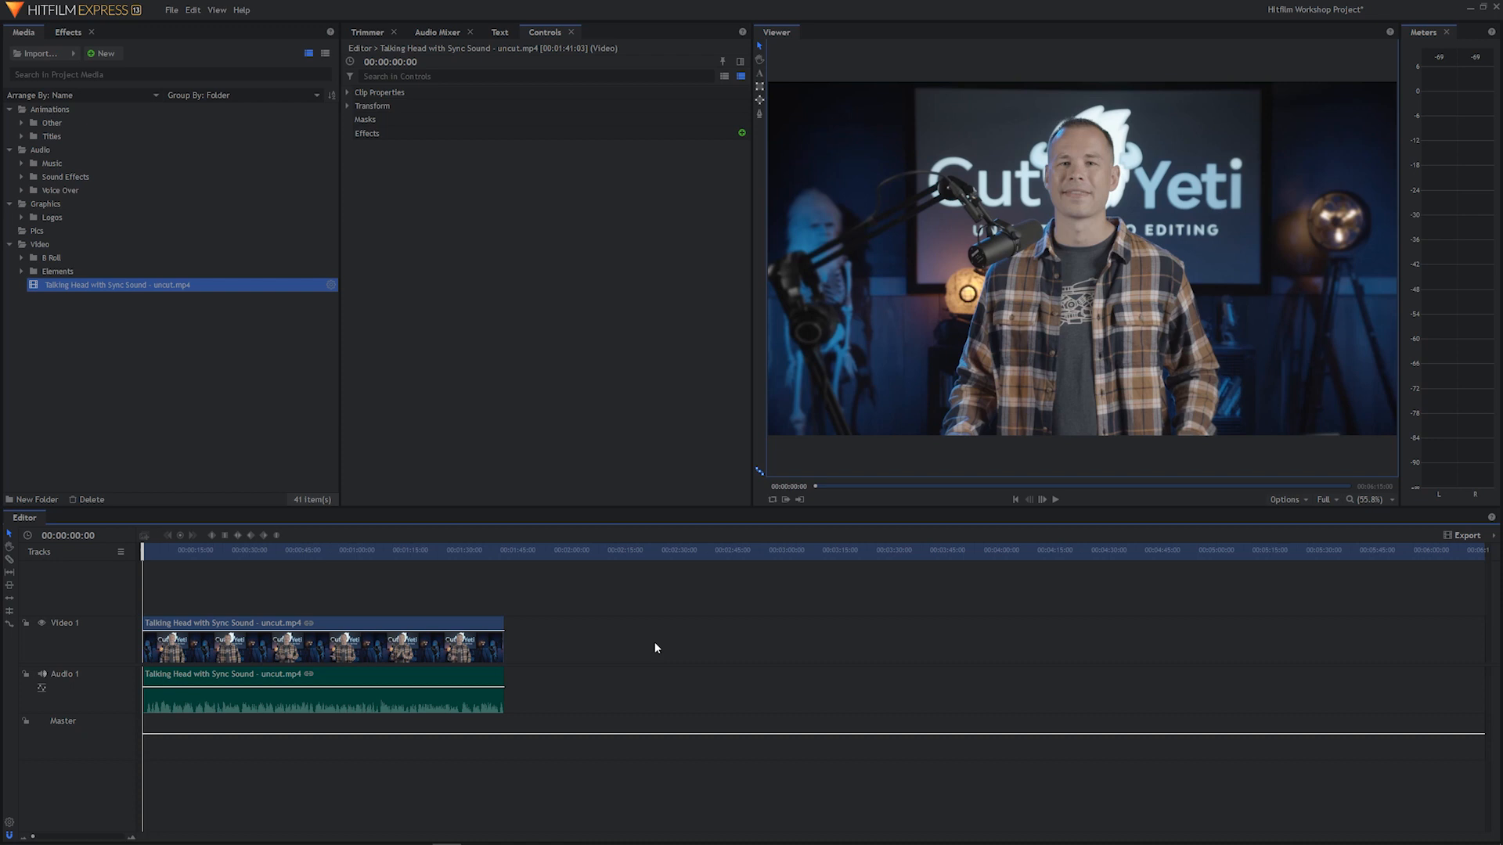
key(space)
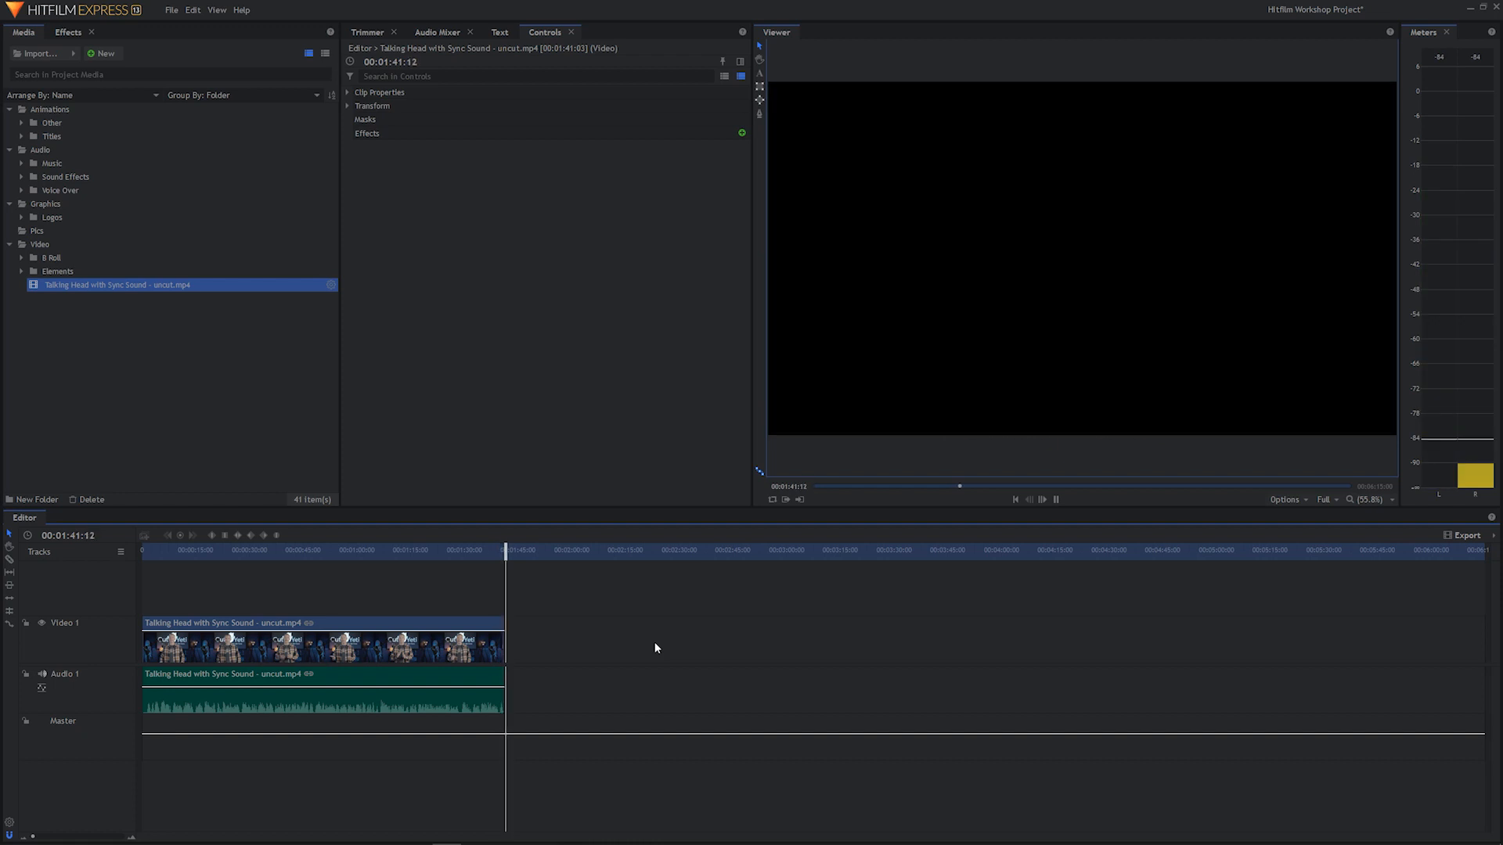
key(space)
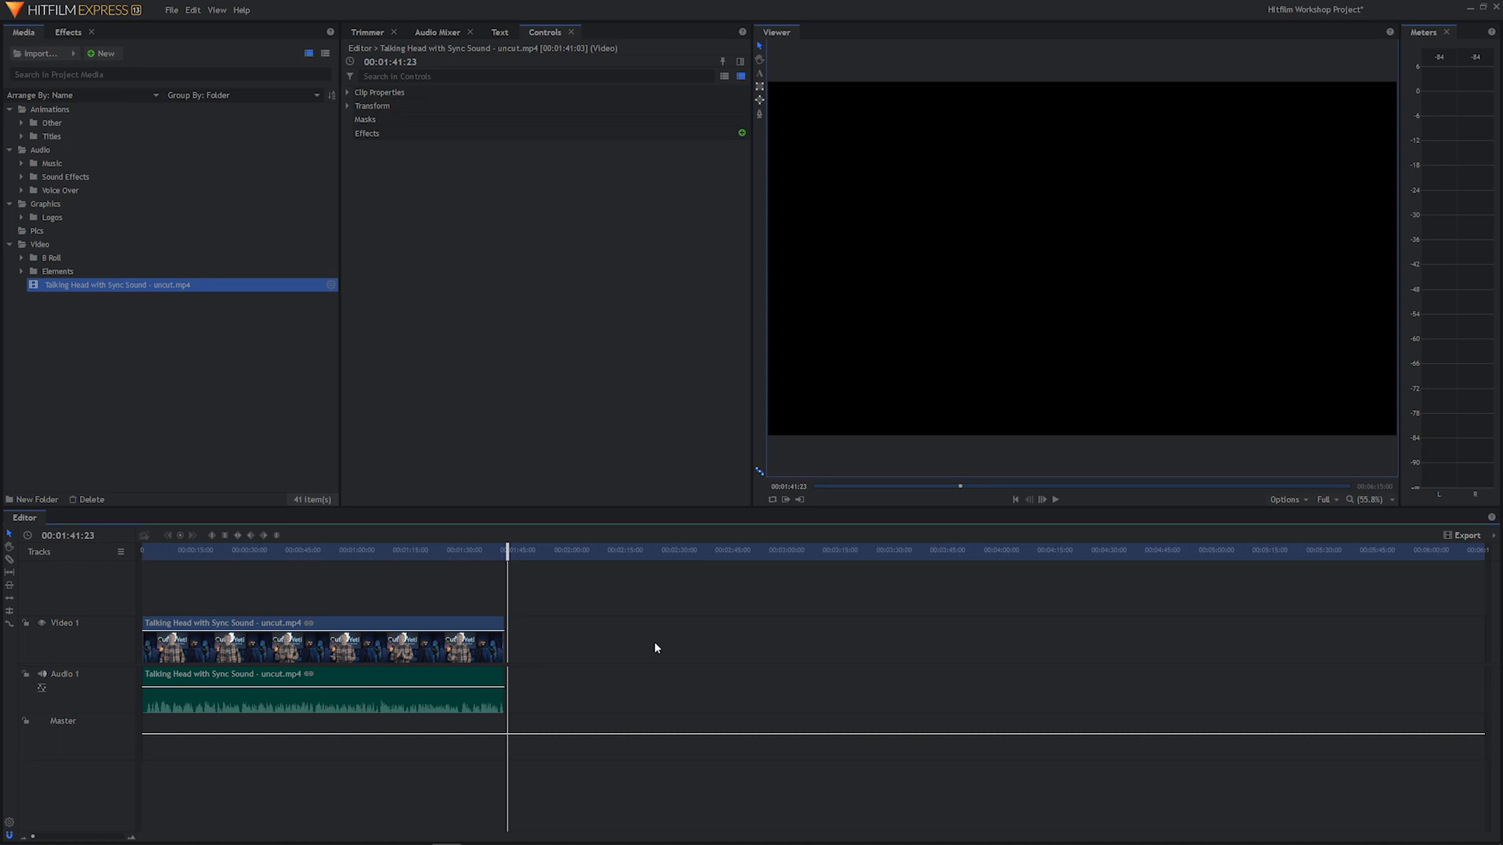
drag(490, 550, 513, 580)
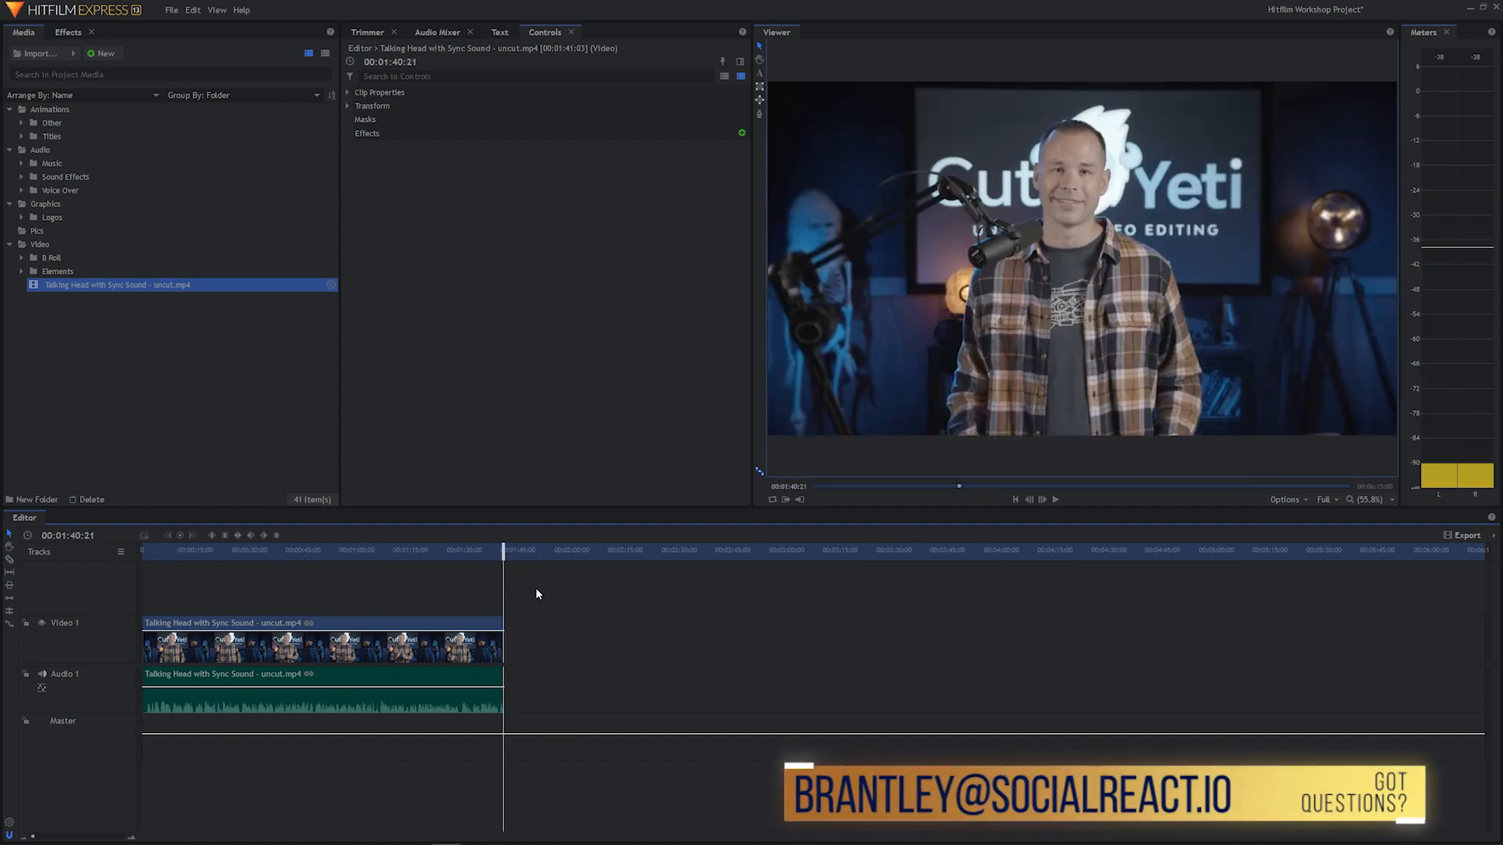